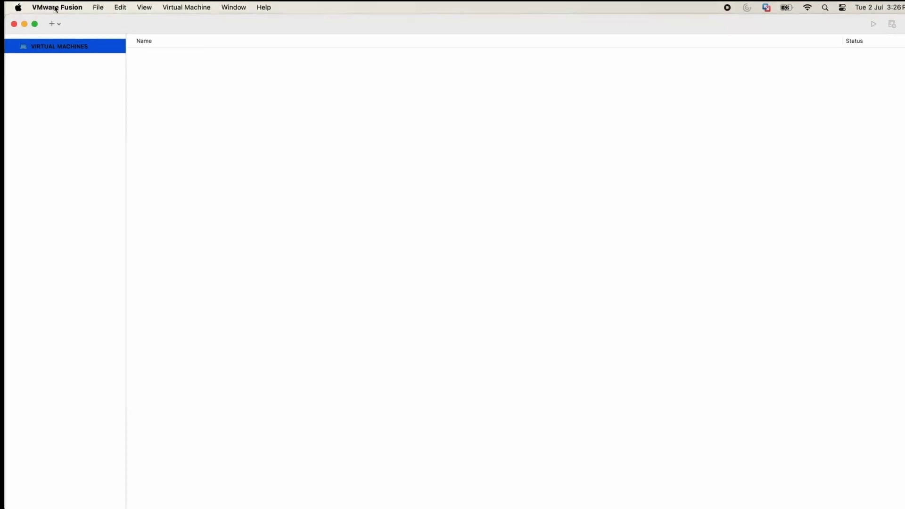
Open VMware Fusion's Network preferences, select vmnet2 and unlock them with the administrator password.
{"action": "left_click", "coordinate": [56, 8]}
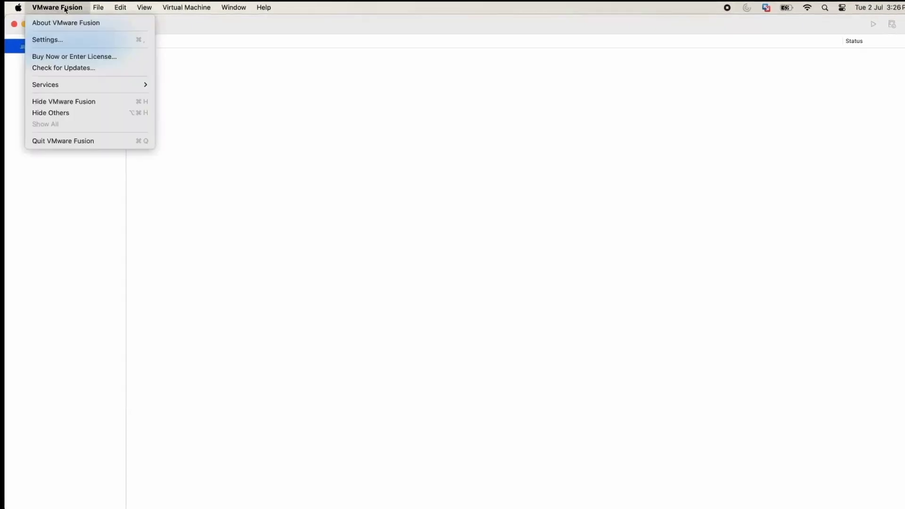
{"action": "left_click", "coordinate": [78, 43]}
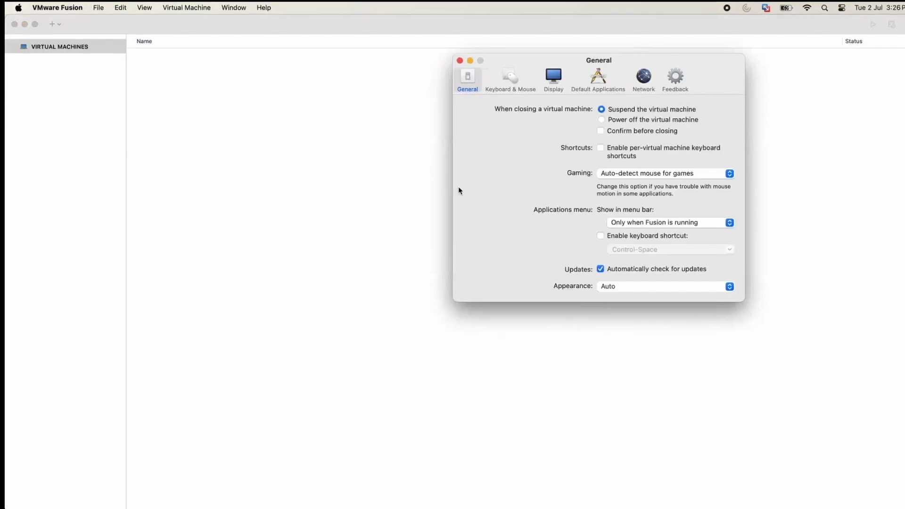
{"action": "left_click", "coordinate": [643, 78]}
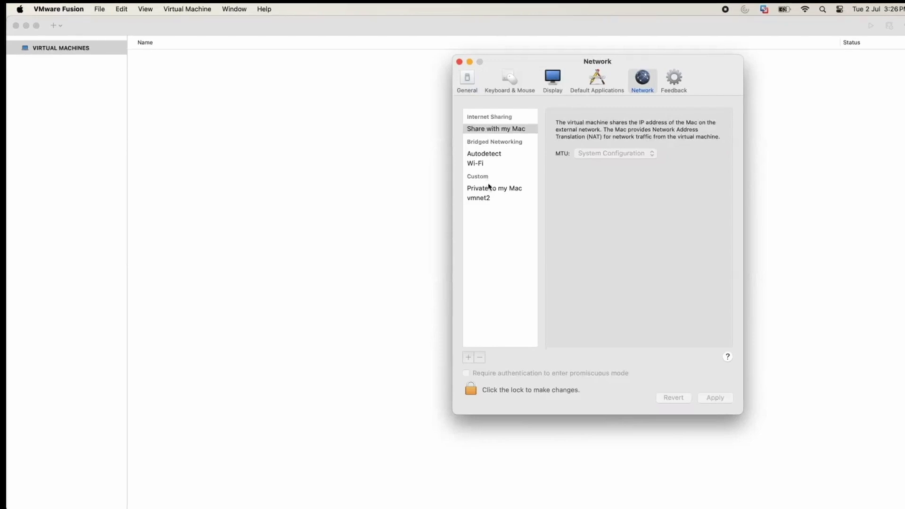
{"action": "left_click", "coordinate": [489, 199]}
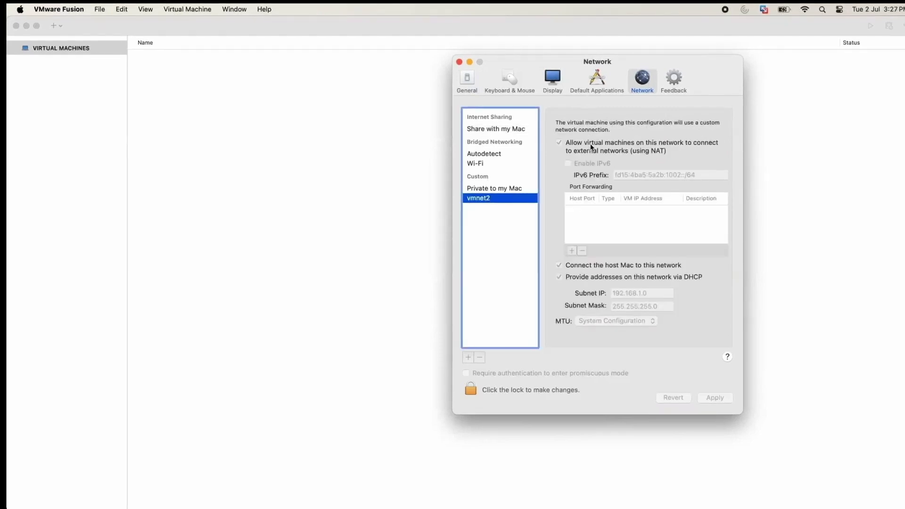
{"action": "left_click", "coordinate": [490, 390]}
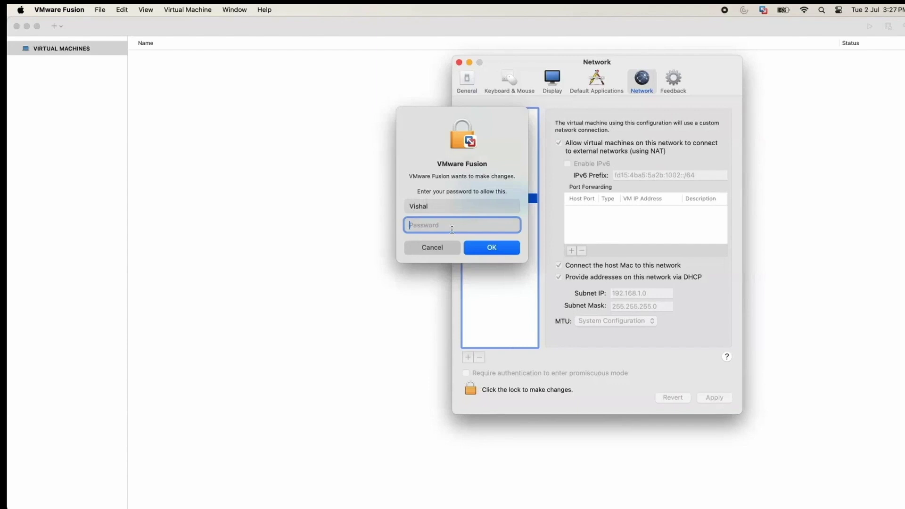
{"action": "type", "text": "******"}
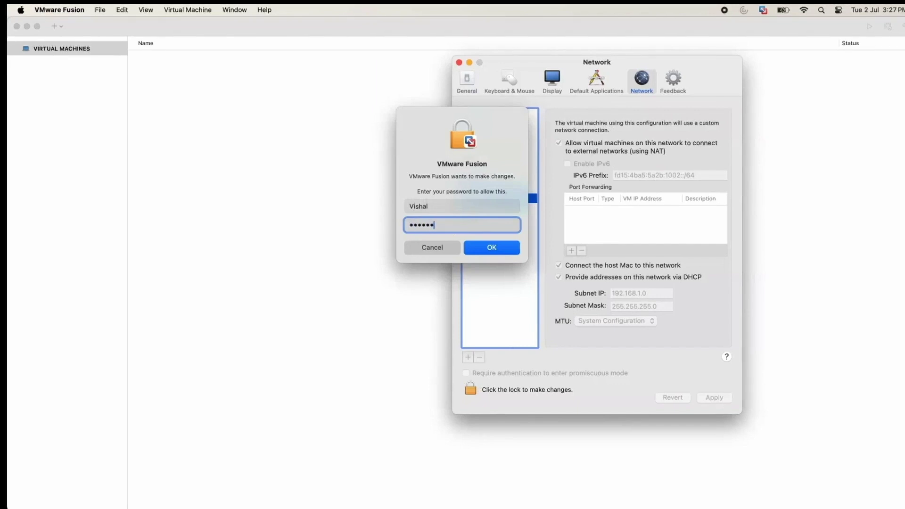
{"action": "type", "text": "***"}
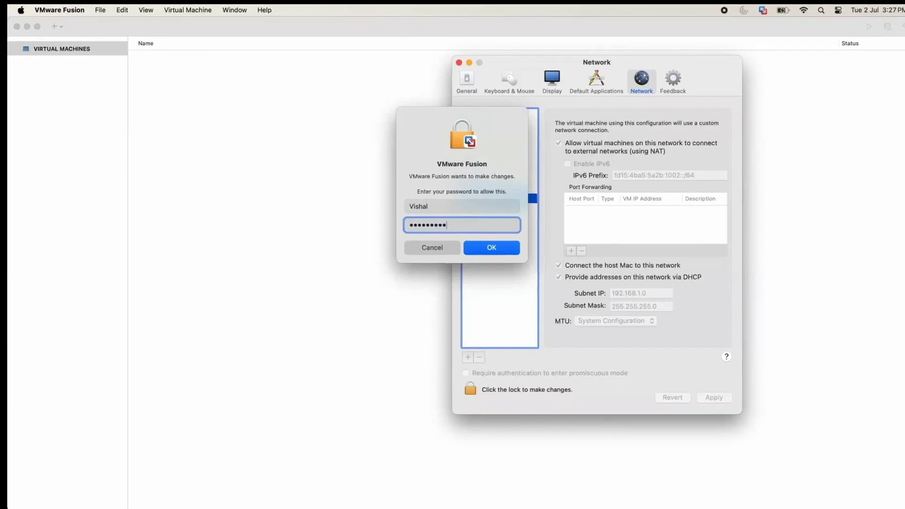
{"action": "type", "text": "*"}
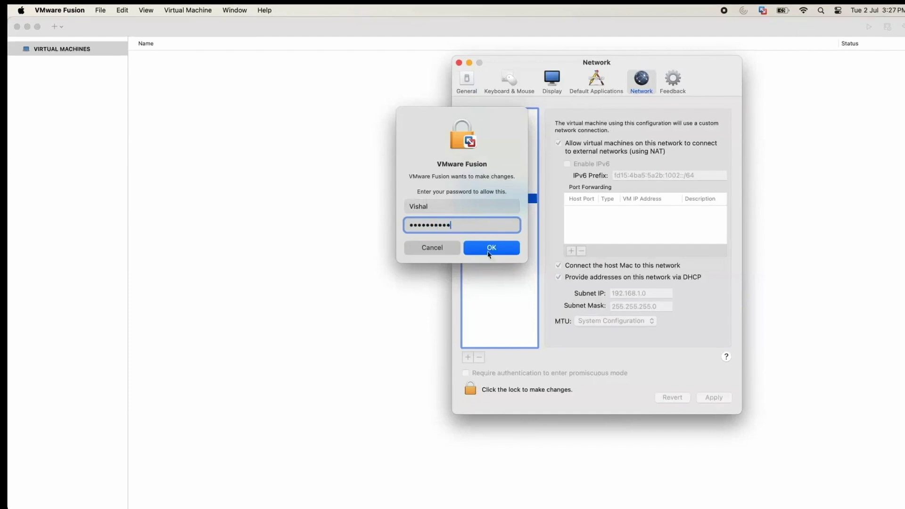
{"action": "left_click", "coordinate": [489, 249]}
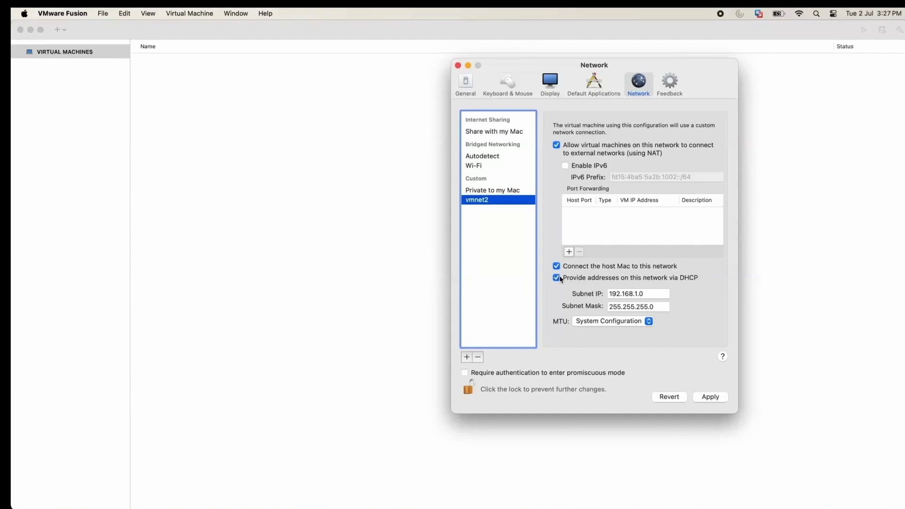
Apply vmnet2 with subnet IP 192.168.1.0 and mask 255.255.255.0.
{"action": "left_click", "coordinate": [643, 295]}
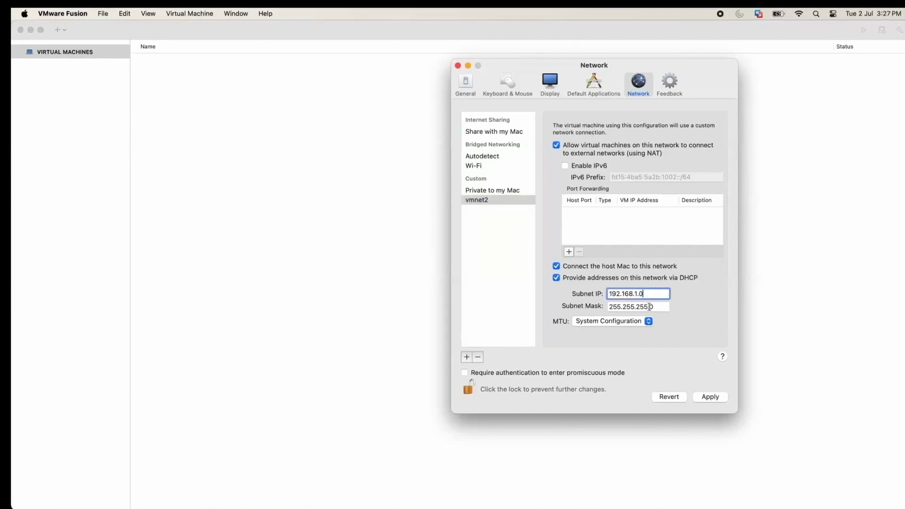
{"action": "left_click", "coordinate": [706, 397]}
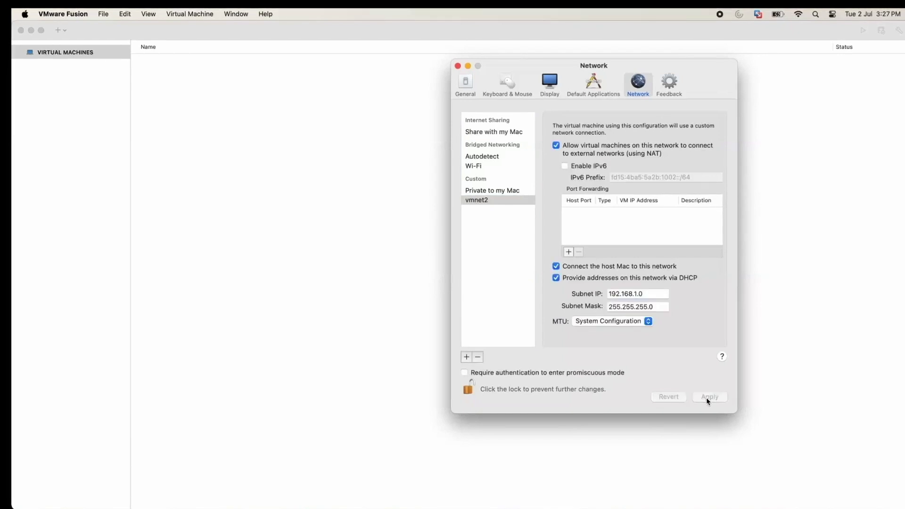
Start a new VM from the QRadar ISO with Easy Install off and Legacy BIOS firmware.
{"action": "left_click", "coordinate": [457, 66]}
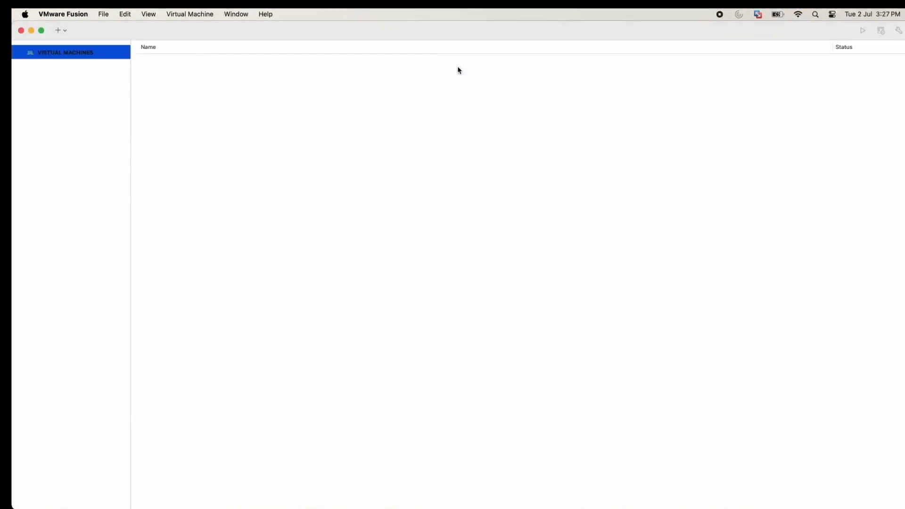
{"action": "left_click", "coordinate": [58, 30]}
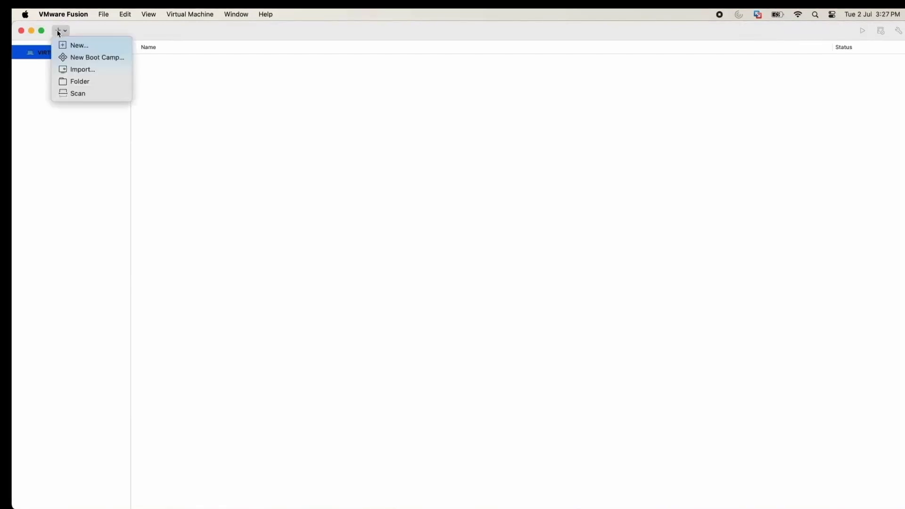
{"action": "left_click", "coordinate": [80, 42]}
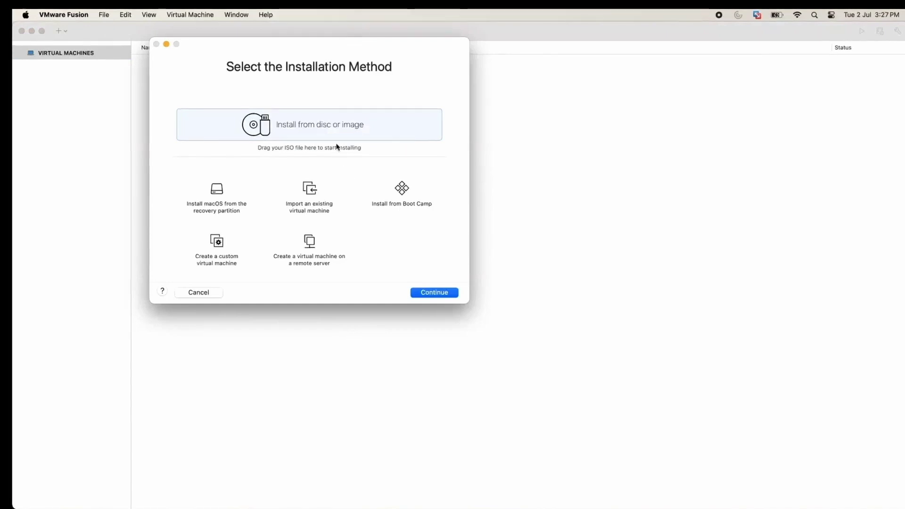
{"action": "double_click", "coordinate": [307, 129]}
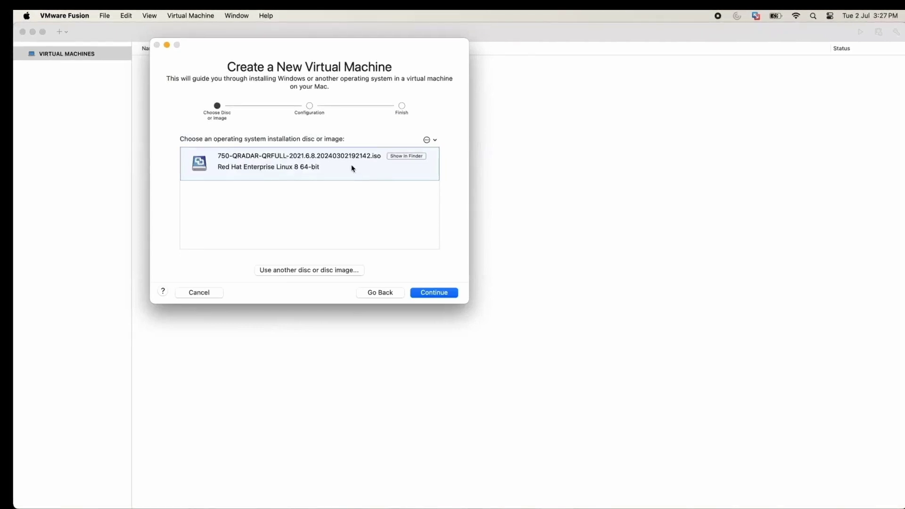
{"action": "left_click", "coordinate": [434, 293]}
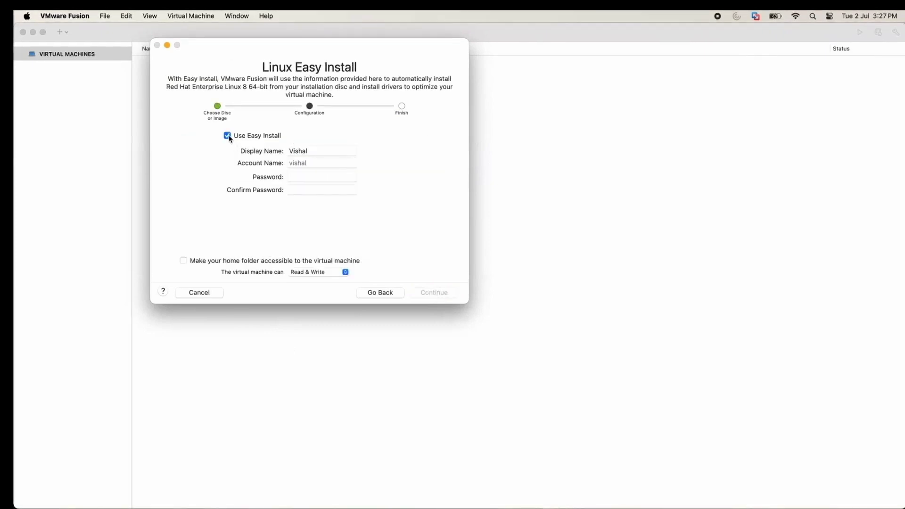
{"action": "left_click", "coordinate": [227, 135]}
{"action": "left_click", "coordinate": [440, 291]}
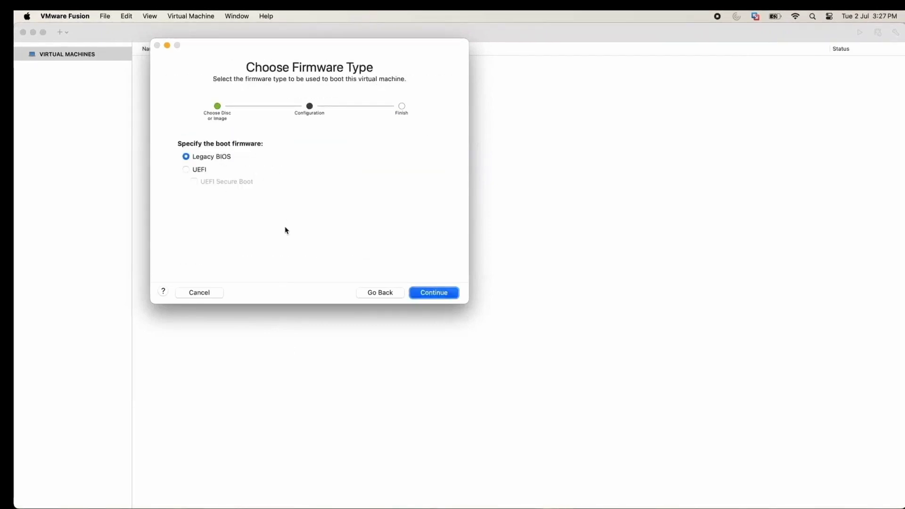
{"action": "left_click", "coordinate": [439, 296]}
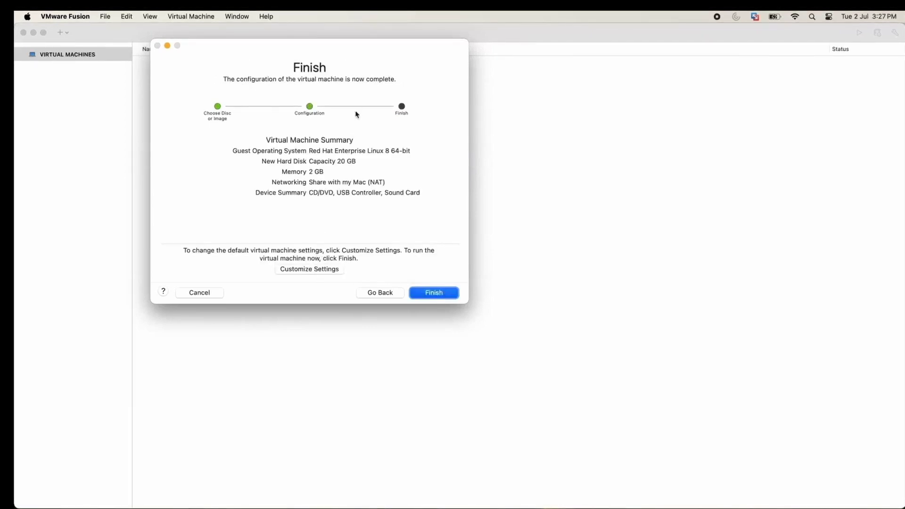
Finish the wizard and save the virtual machine as QRadarCE.
{"action": "key", "text": "Return"}
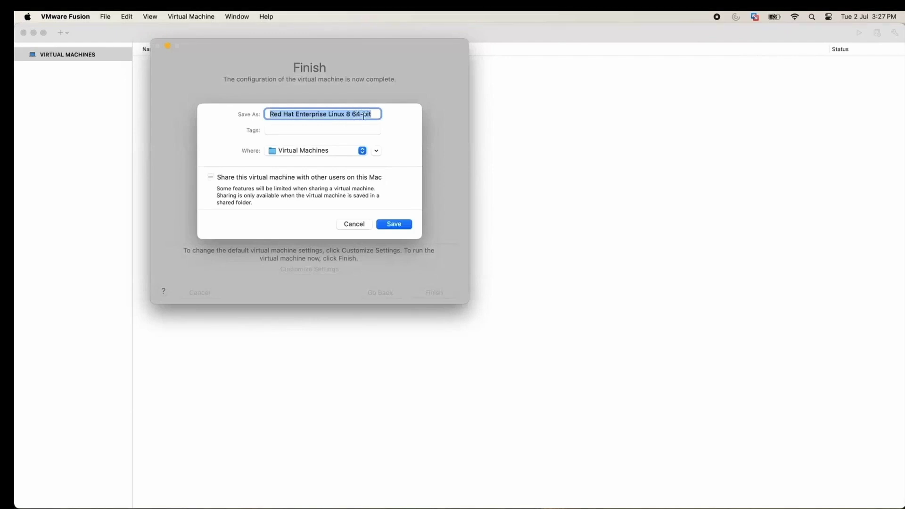
{"action": "key", "text": "BackSpace"}
{"action": "type", "text": "QRada"}
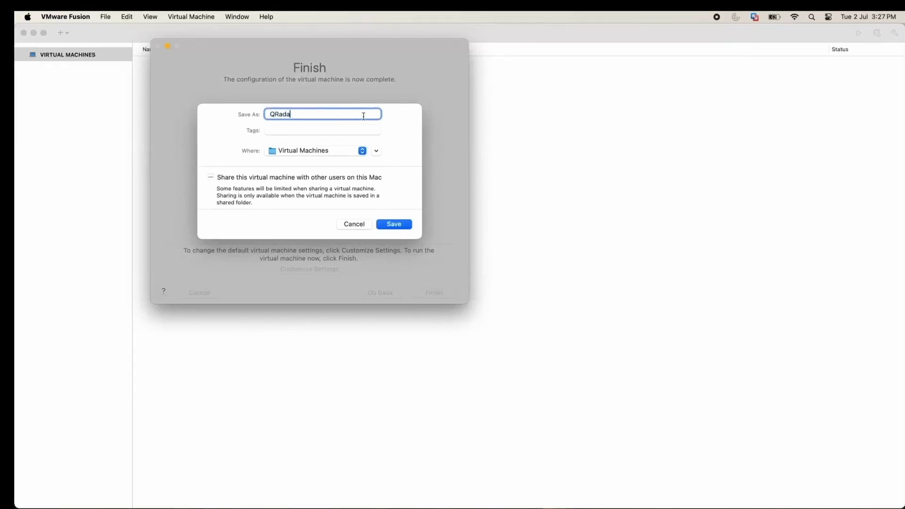
{"action": "type", "text": "rCE"}
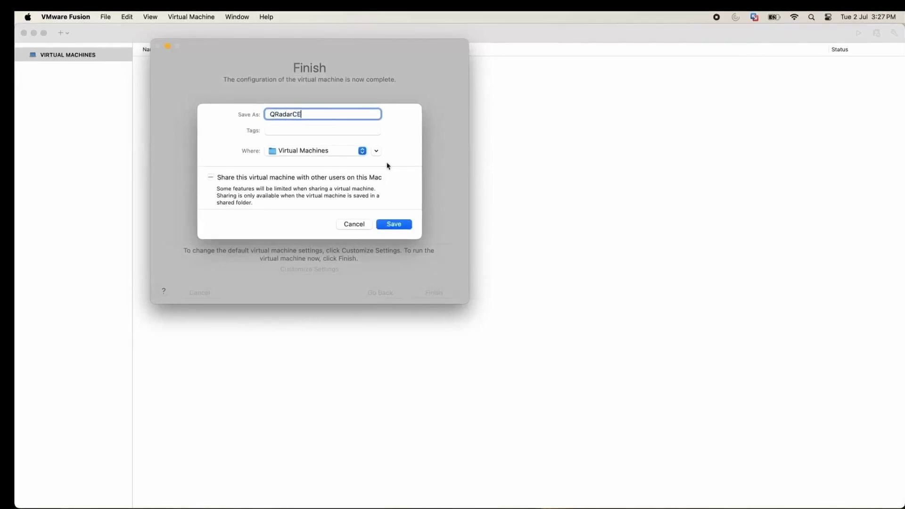
{"action": "left_click", "coordinate": [402, 226]}
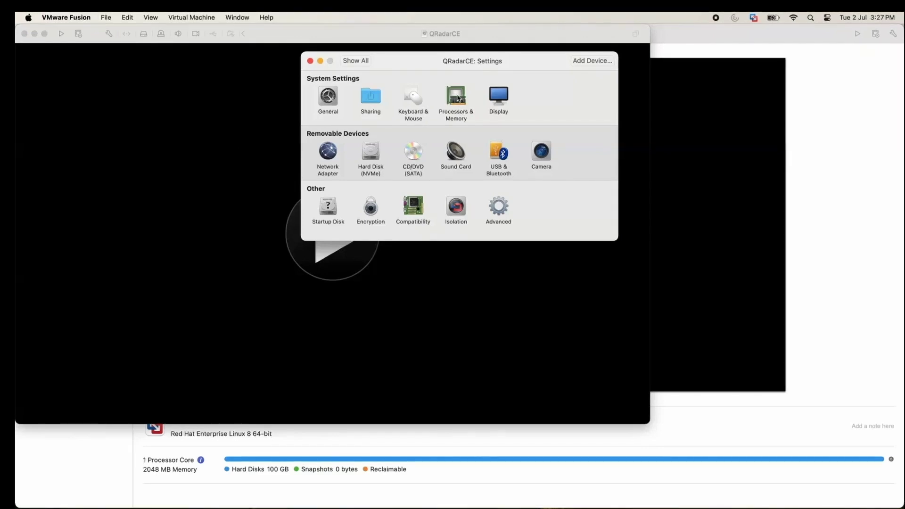
Set QRadarCE to 4 processor cores and 24048 MB of memory.
{"action": "left_click", "coordinate": [455, 98]}
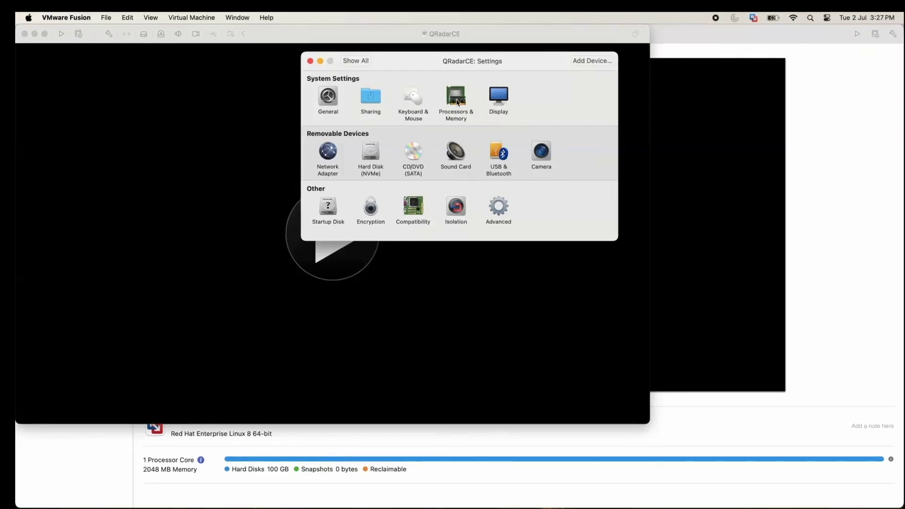
{"action": "left_click", "coordinate": [338, 106]}
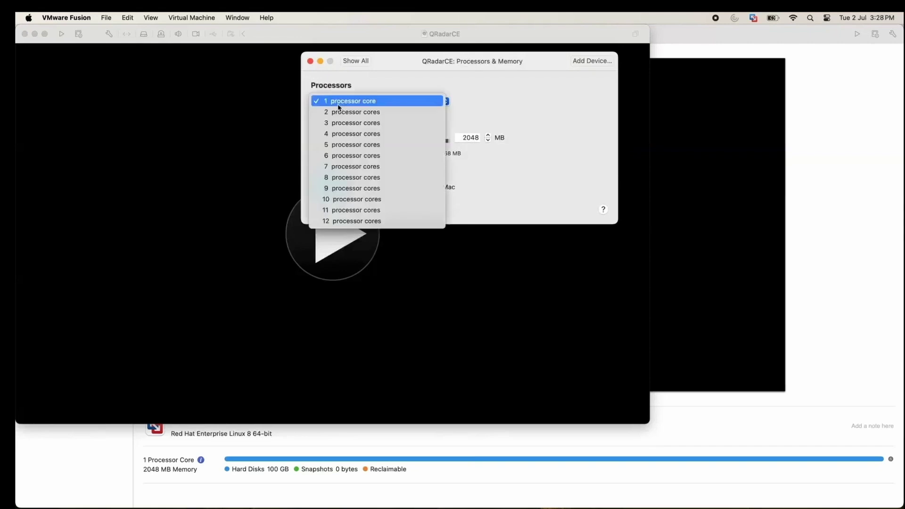
{"action": "left_click", "coordinate": [353, 134]}
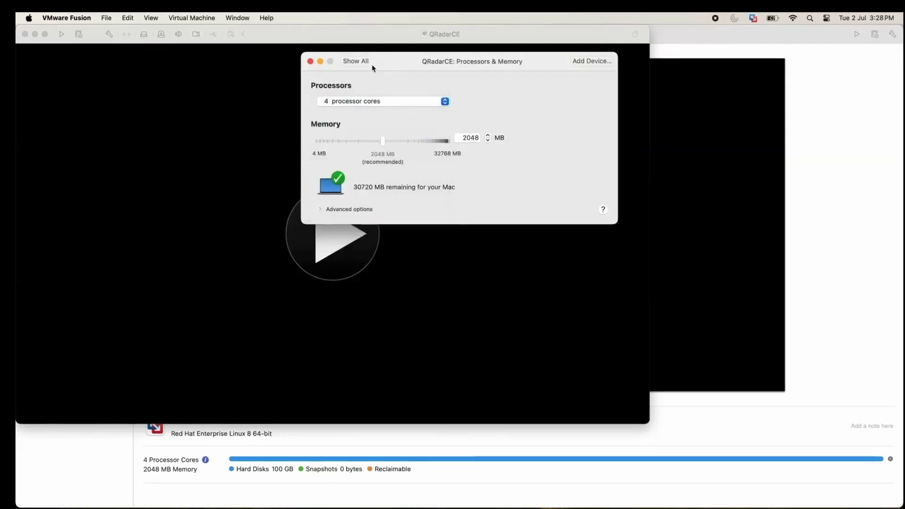
{"action": "left_click", "coordinate": [473, 138]}
{"action": "type", "text": "4"}
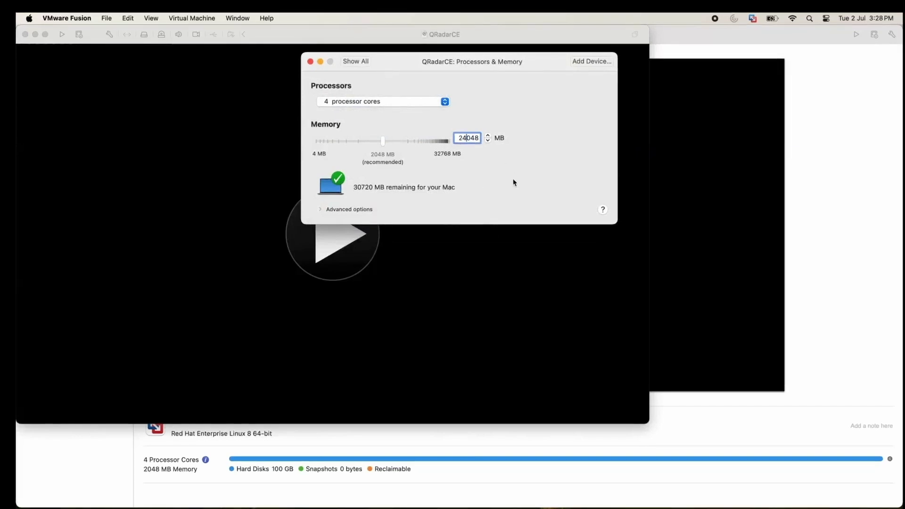
{"action": "left_click", "coordinate": [357, 62]}
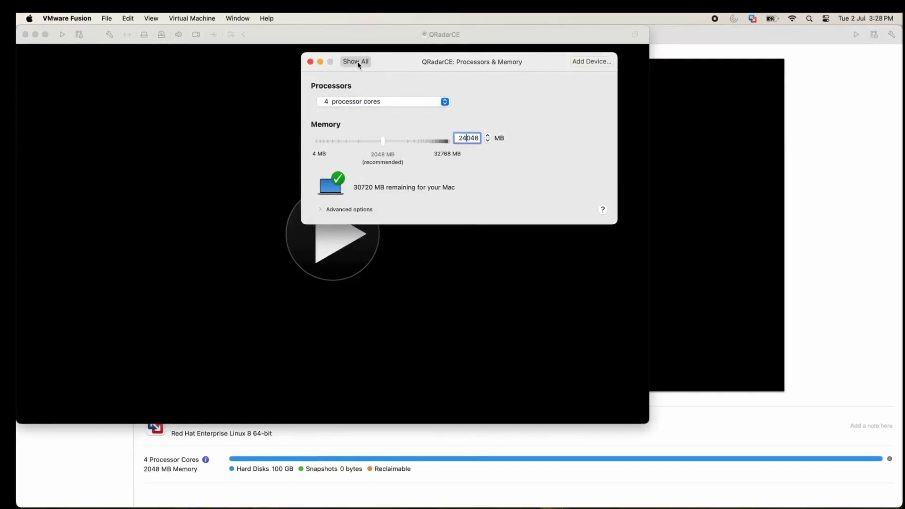
Resize the QRadarCE disk to 120 GB on a SATA bus with pre-allocated space.
{"action": "left_click", "coordinate": [370, 155]}
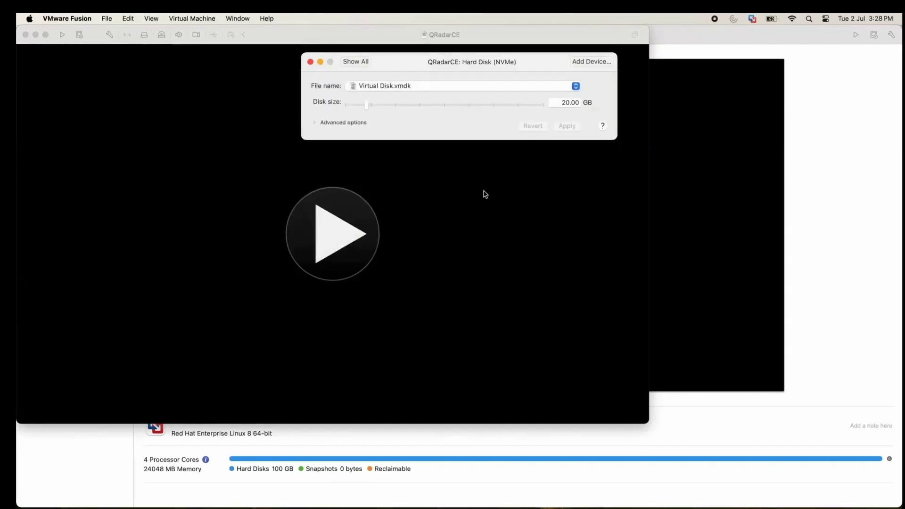
{"action": "left_click", "coordinate": [561, 102]}
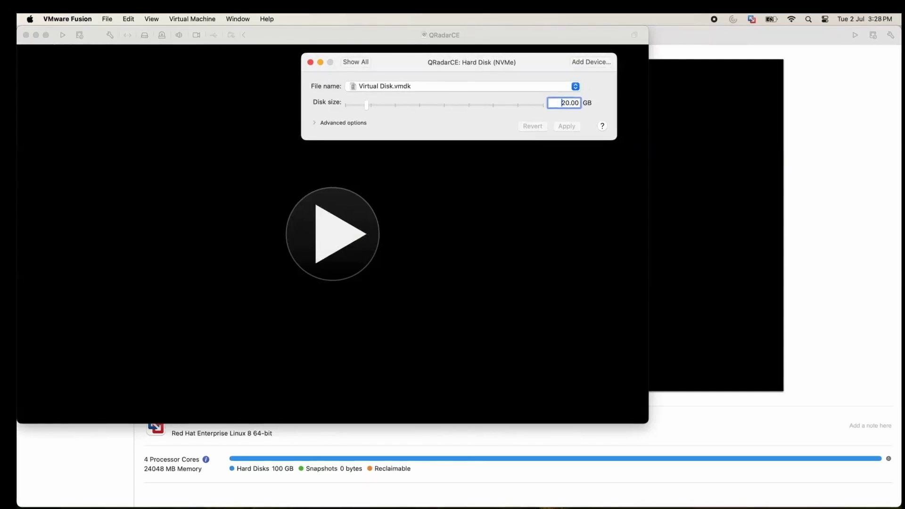
{"action": "type", "text": "1"}
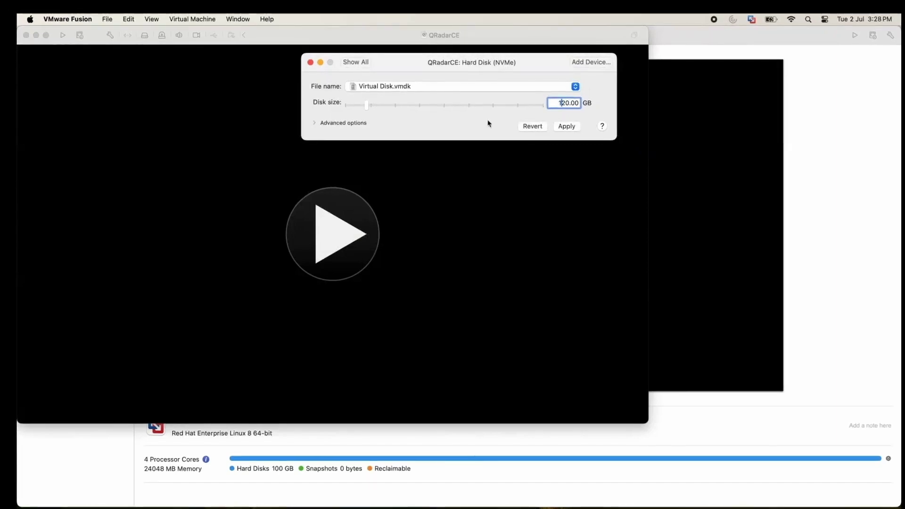
{"action": "left_click", "coordinate": [316, 122]}
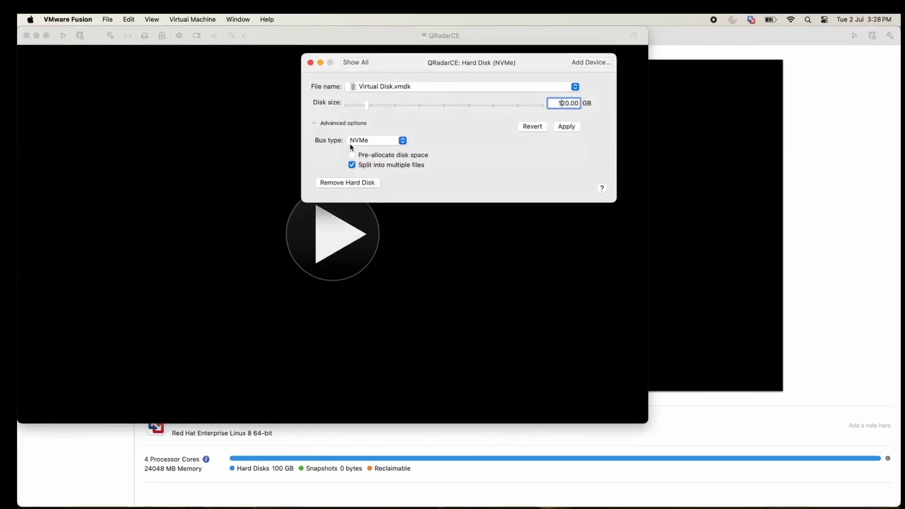
{"action": "left_click", "coordinate": [350, 144]}
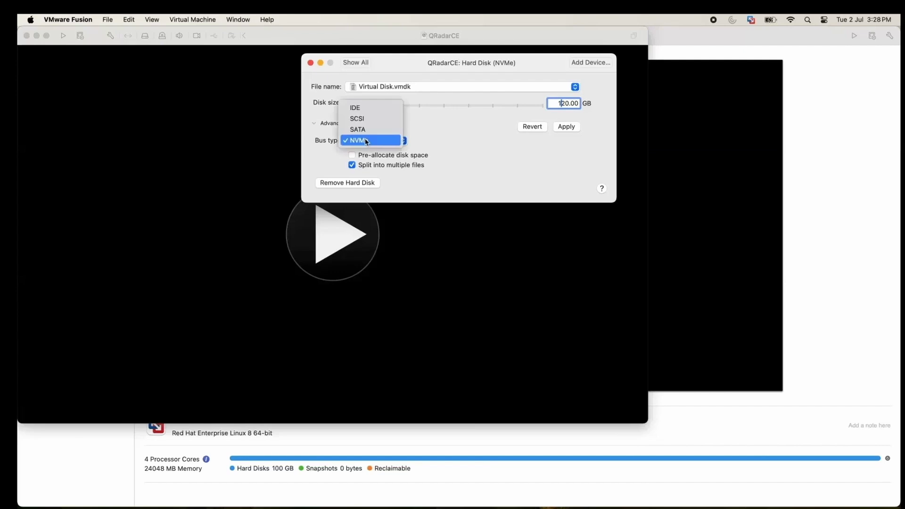
{"action": "left_click", "coordinate": [363, 129]}
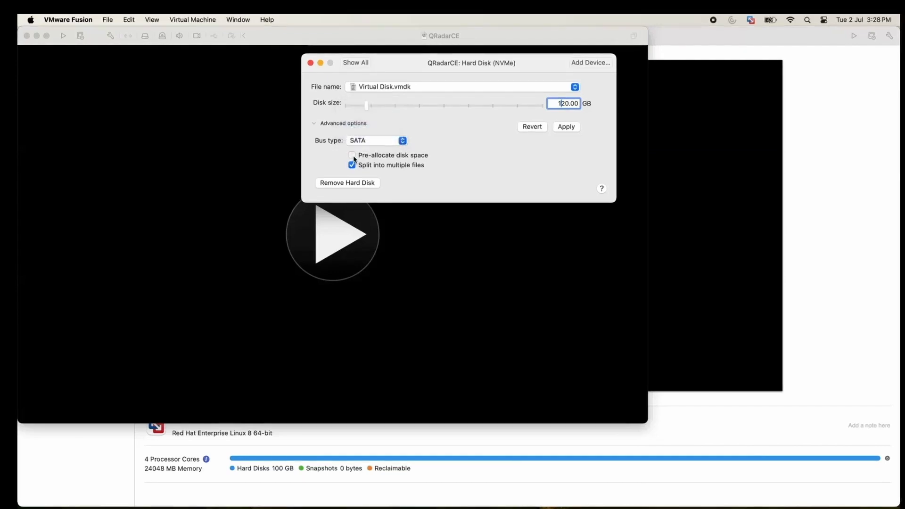
{"action": "left_click", "coordinate": [353, 156]}
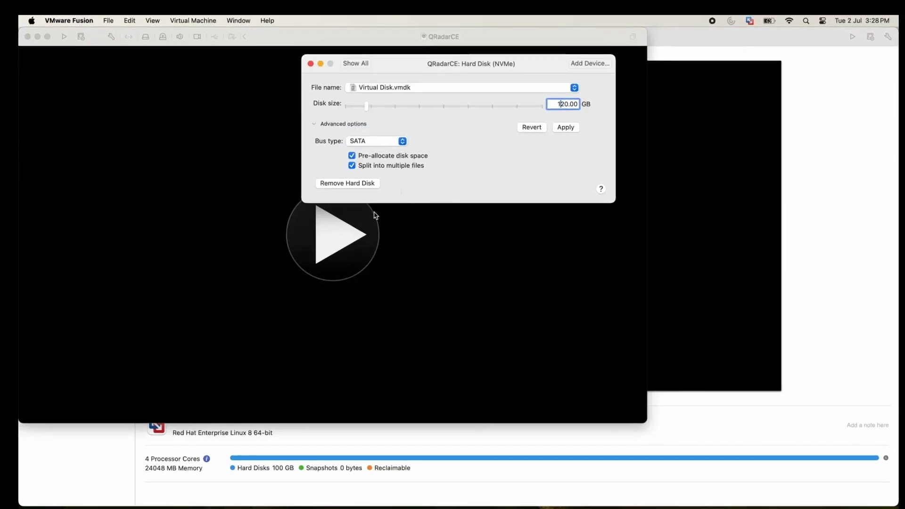
{"action": "left_click", "coordinate": [573, 129]}
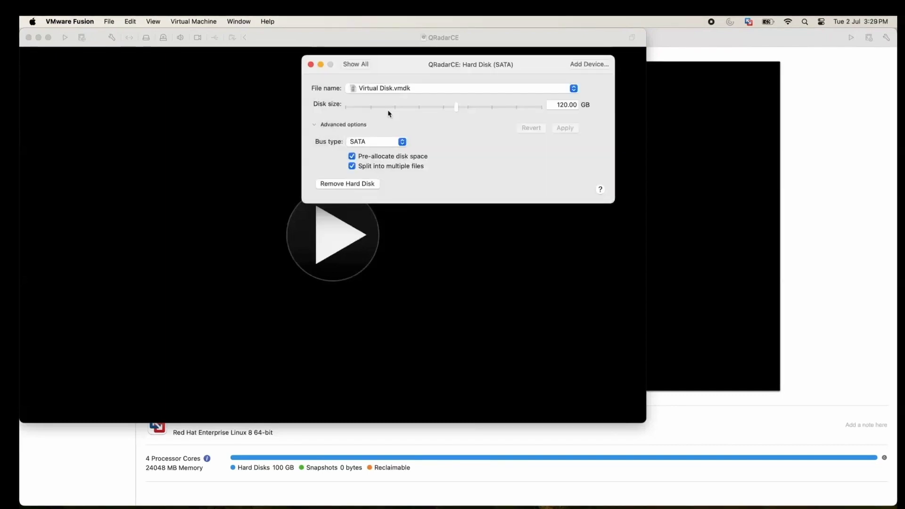
Connect the QRadarCE network adapter to the custom vmnet2 network.
{"action": "left_click", "coordinate": [357, 66]}
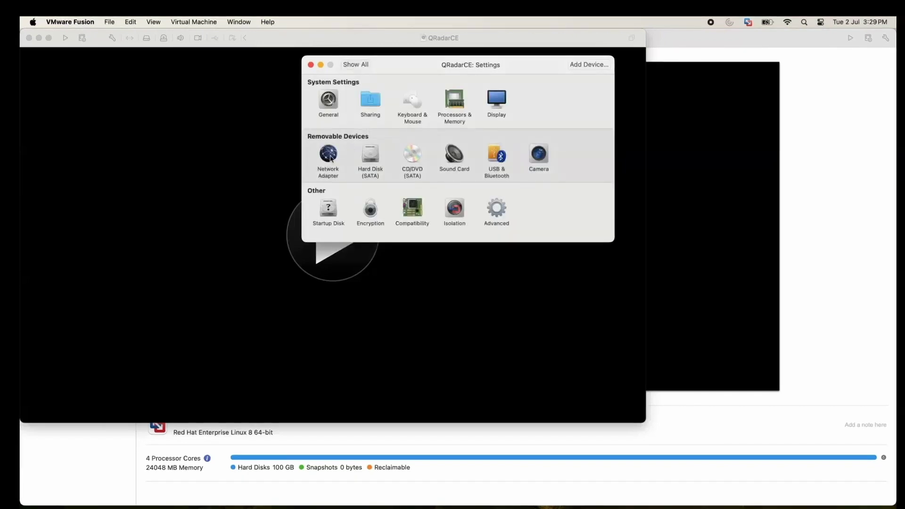
{"action": "left_click", "coordinate": [329, 156]}
{"action": "left_click", "coordinate": [351, 202]}
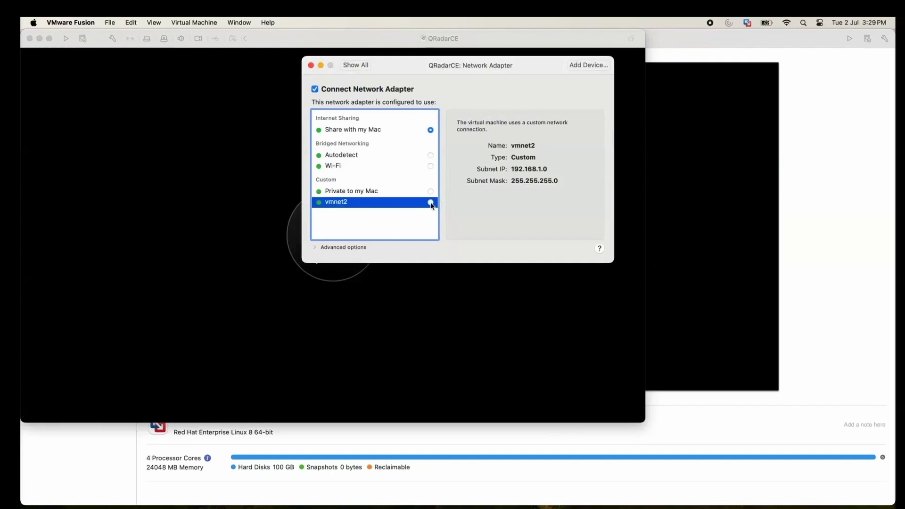
{"action": "left_click", "coordinate": [430, 202]}
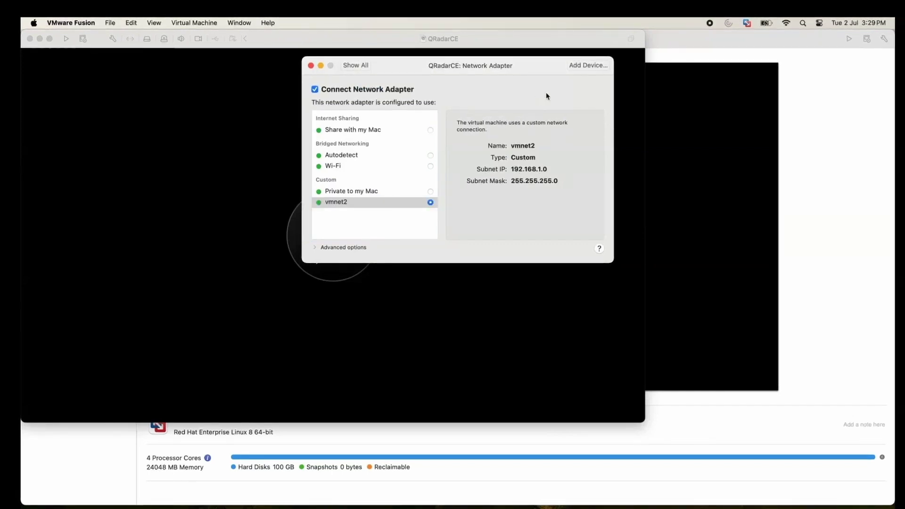
Check that the CD/DVD drive is connected to the QRadar ISO.
{"action": "left_click", "coordinate": [356, 66]}
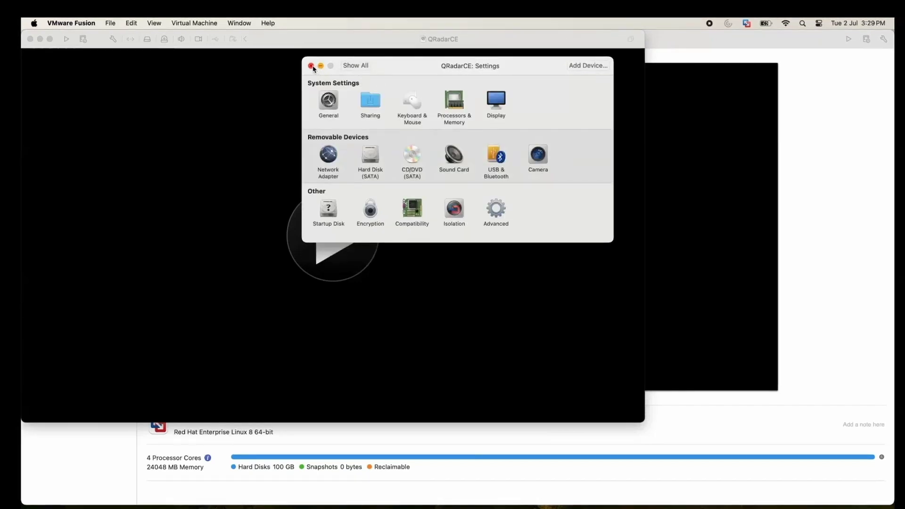
{"action": "left_click", "coordinate": [411, 163]}
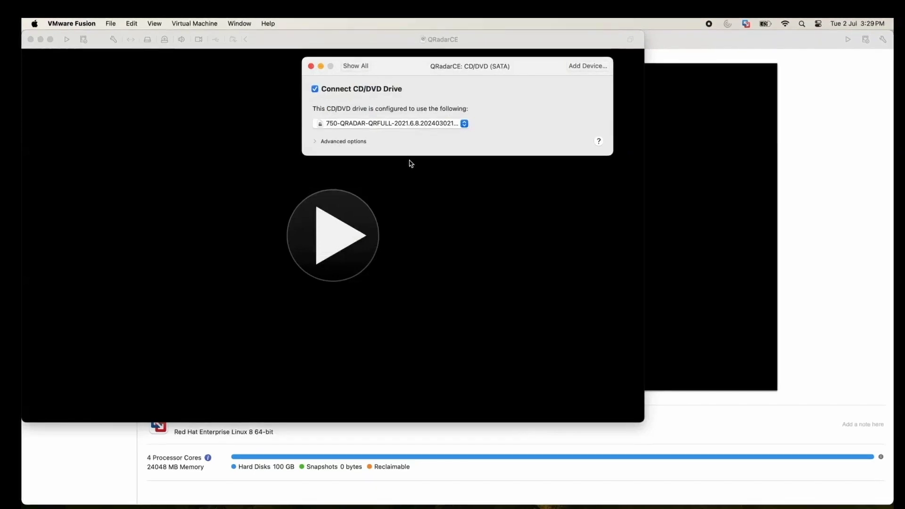
{"action": "left_click", "coordinate": [357, 68]}
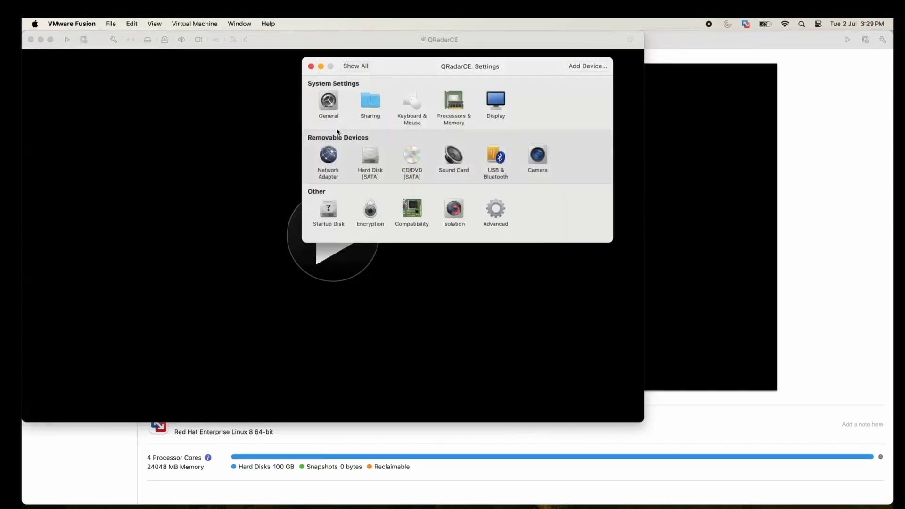
Power on QRadarCE and choose Install Red Hat Enterprise Linux 8.8 from the boot menu.
{"action": "left_click", "coordinate": [311, 67]}
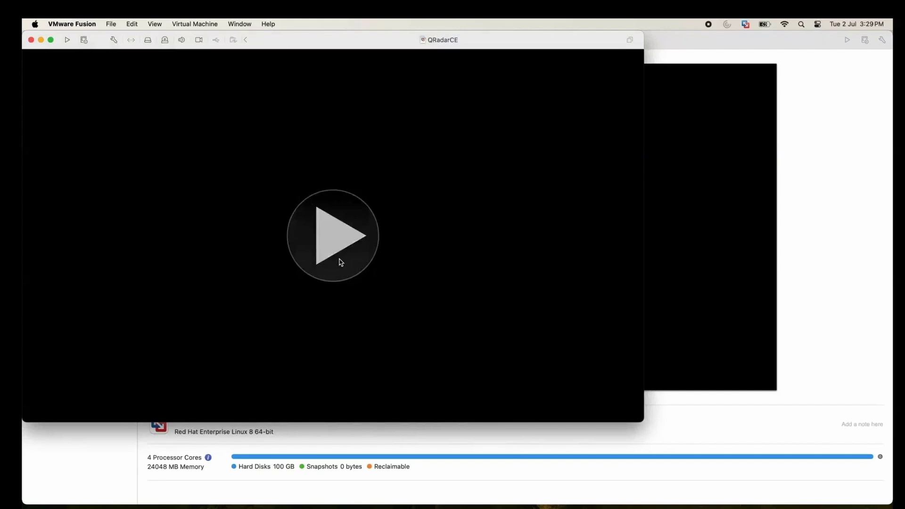
{"action": "left_click", "coordinate": [341, 262]}
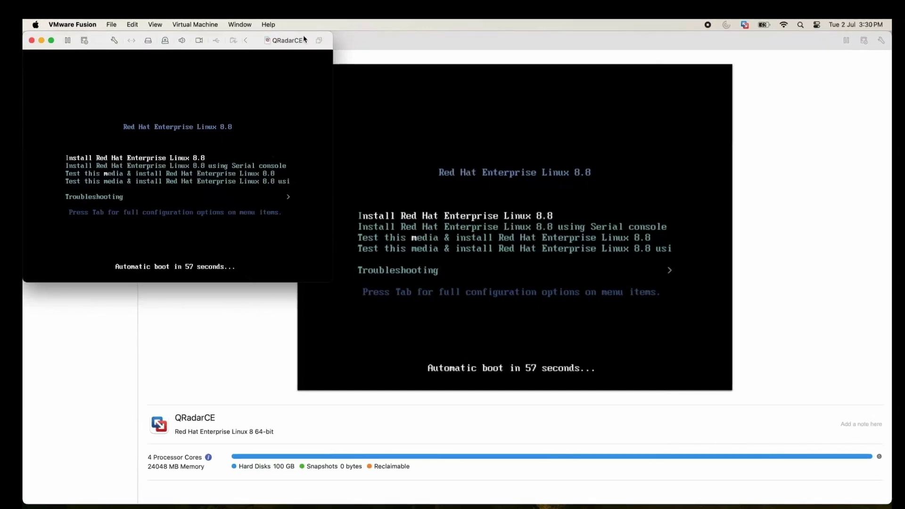
{"action": "left_click", "coordinate": [319, 41]}
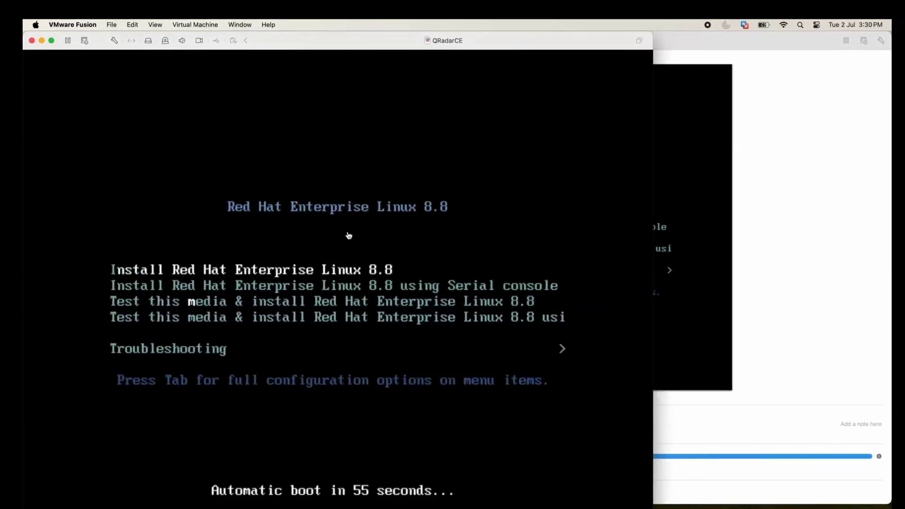
{"action": "left_click", "coordinate": [350, 236]}
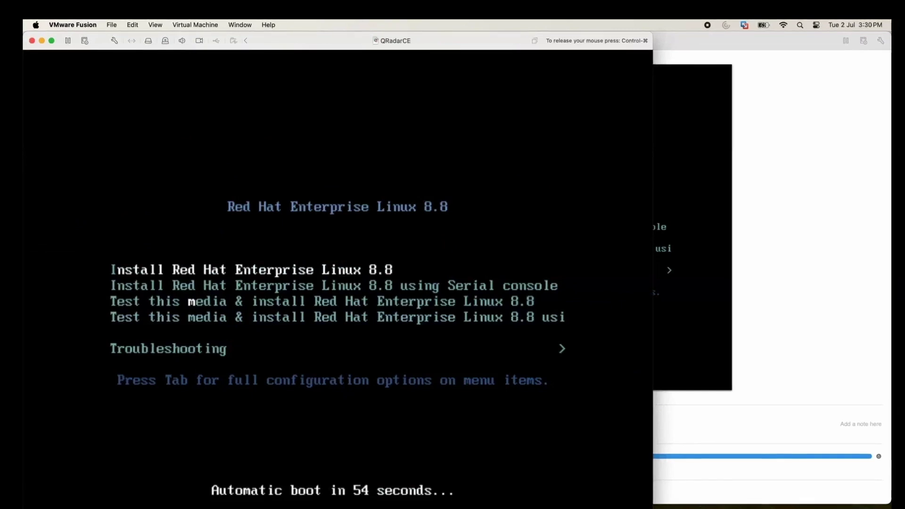
{"action": "key", "text": "ctrl+super"}
{"action": "left_click_drag", "start_coordinate": [390, 49], "coordinate": [523, 40]}
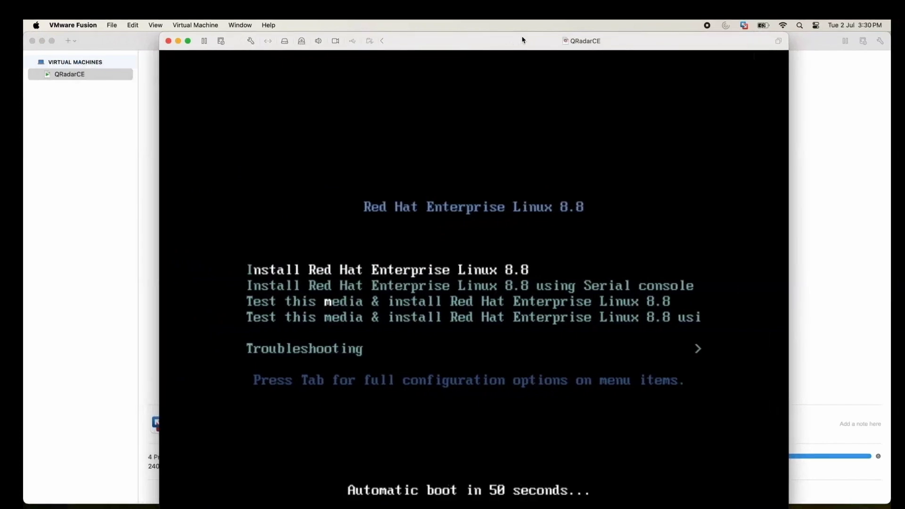
{"action": "left_click", "coordinate": [419, 239]}
{"action": "key", "text": "Return"}
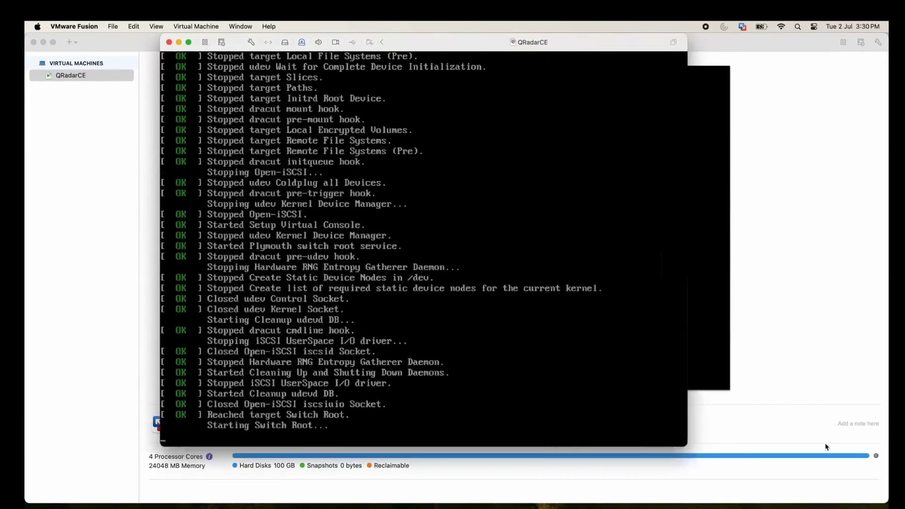
Capture the mouse in the VM console while it boots to the IBM license agreement.
{"action": "left_click", "coordinate": [681, 441]}
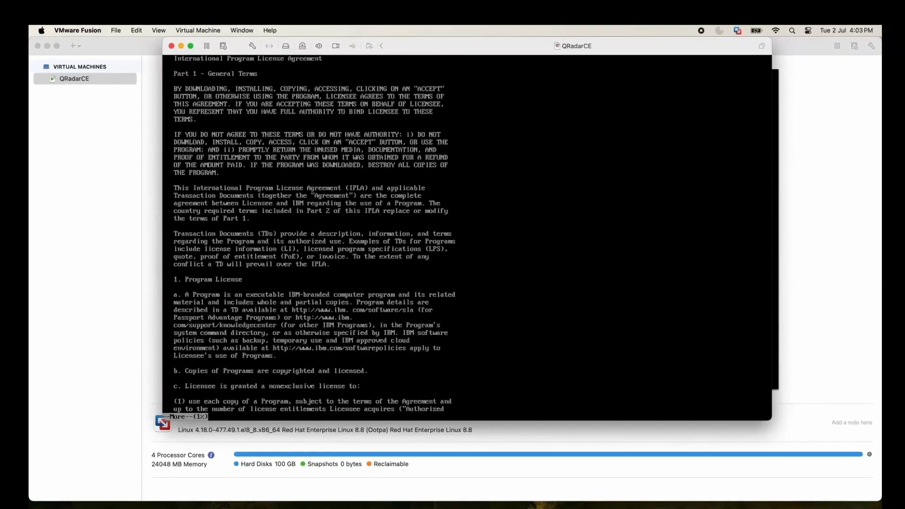
Page through the IBM license agreement and confirm acceptance to reach Appliance Install.
{"action": "key", "text": "space"}
{"action": "key", "text": "space"}
{"action": "key", "text": "space"}
{"action": "key", "text": "space"}
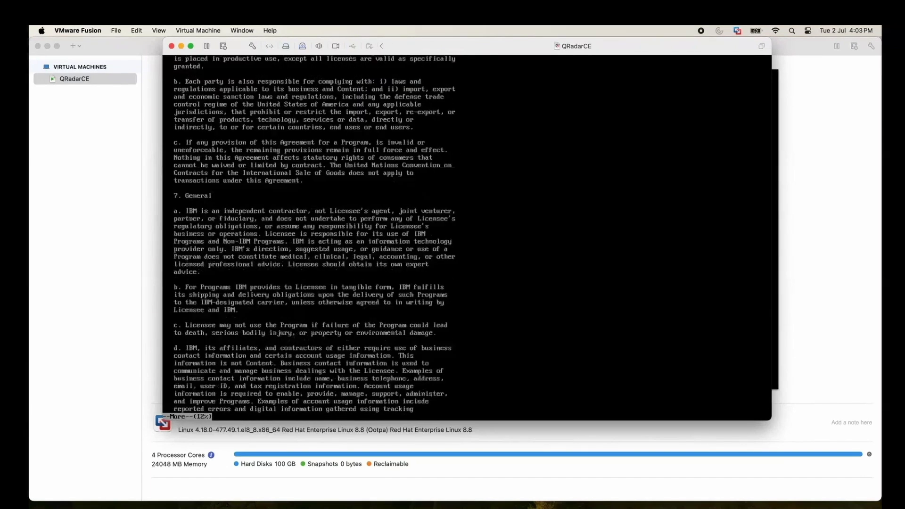
{"action": "key", "text": "space"}
{"action": "key", "text": "space"}
{"action": "key", "text": "q"}
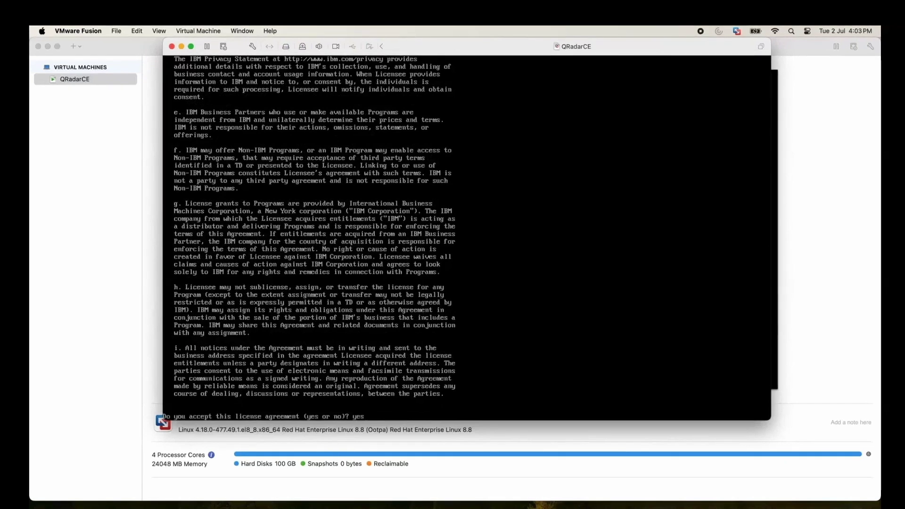
{"action": "key", "text": "Return"}
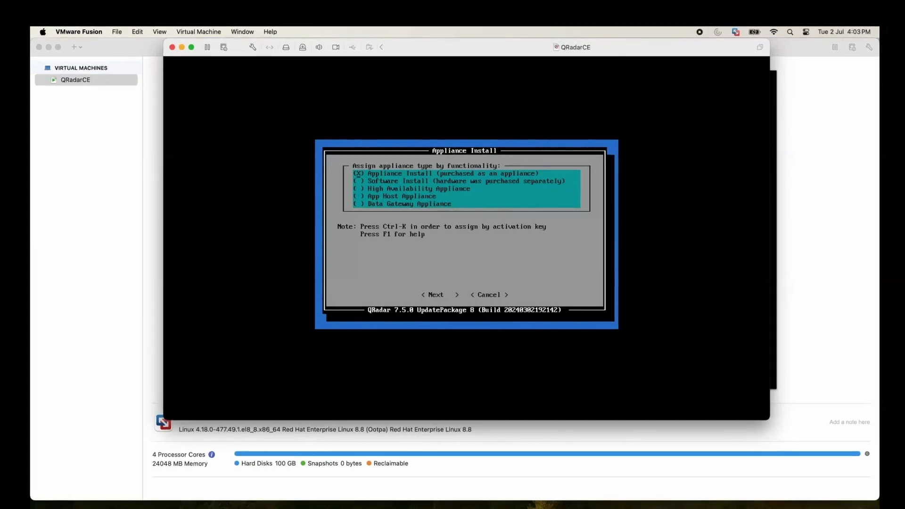
Choose Software Install, All-In-One Console and normal setup to reach Date/Time Setup.
{"action": "key", "text": "Down"}
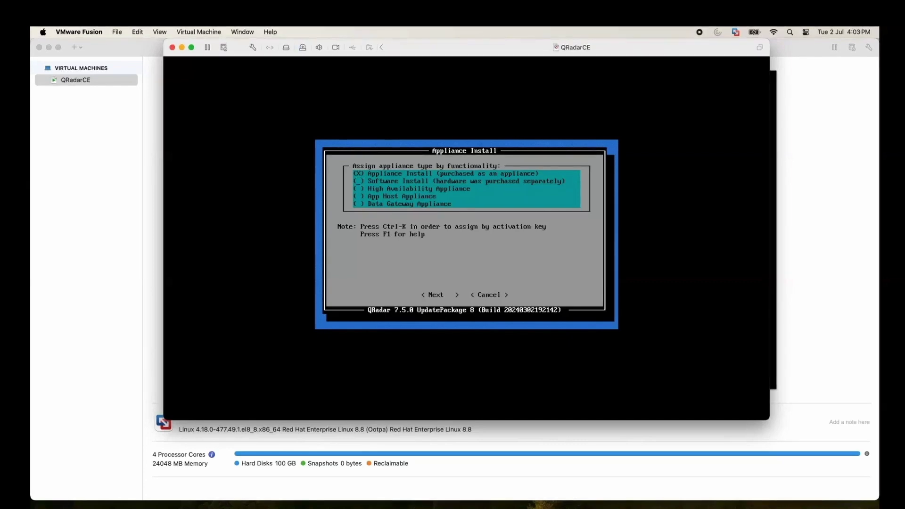
{"action": "key", "text": "Return"}
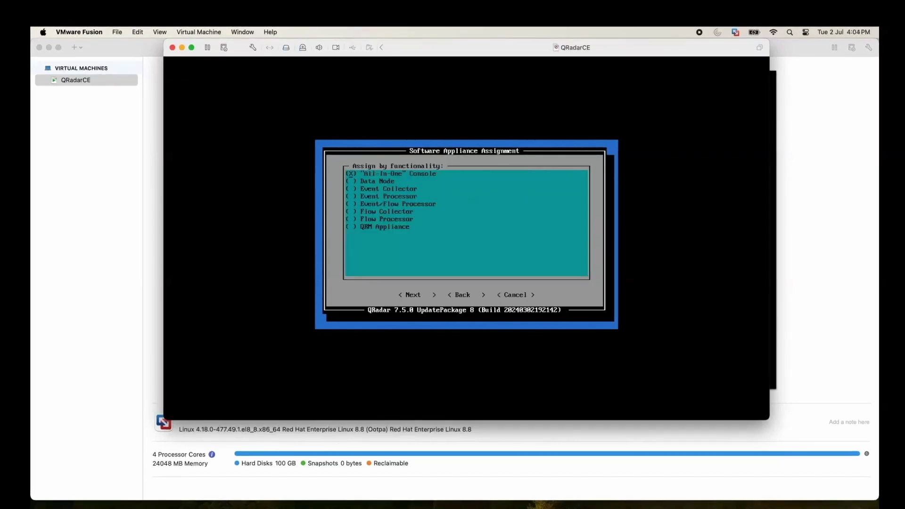
{"action": "key", "text": "Tab"}
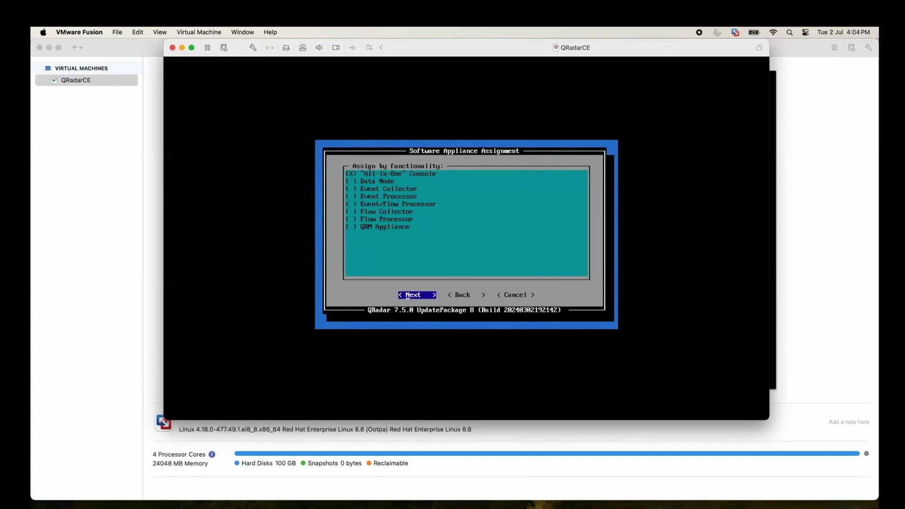
{"action": "key", "text": "Return"}
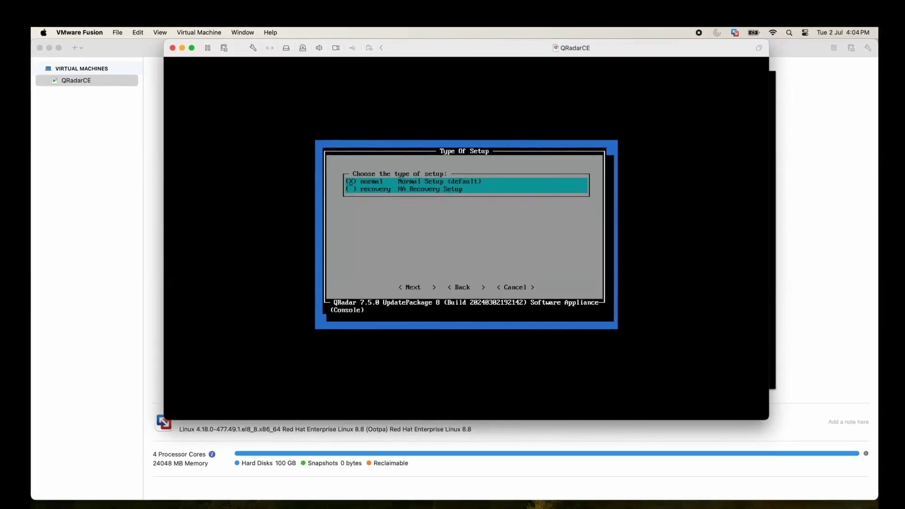
{"action": "key", "text": "Tab"}
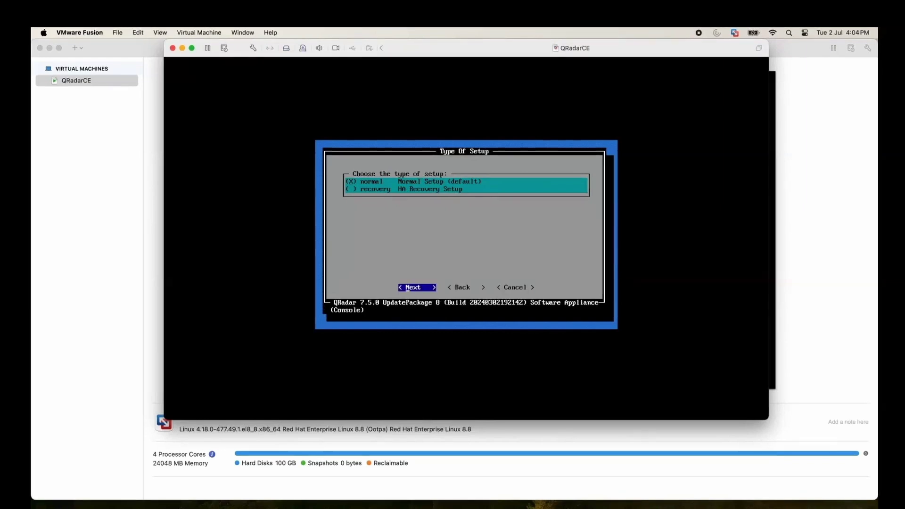
{"action": "key", "text": "Return"}
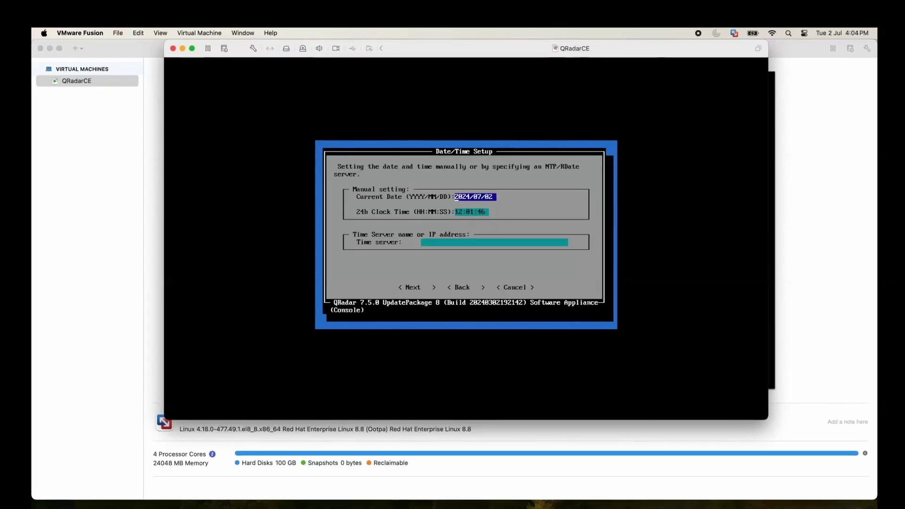
Set the installer's 24-hour clock to 15:30 and confirm the date and time.
{"action": "key", "text": "Tab"}
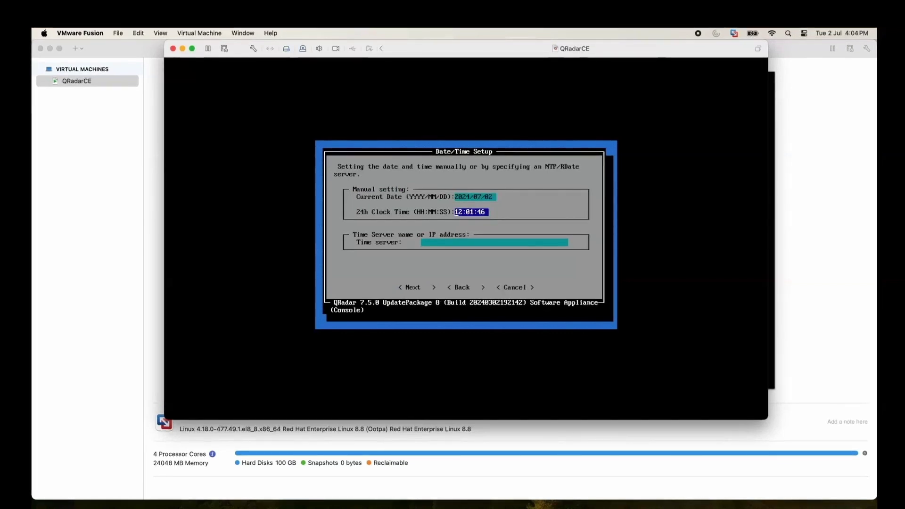
{"action": "key", "text": "Delete"}
{"action": "key", "text": "Delete"}
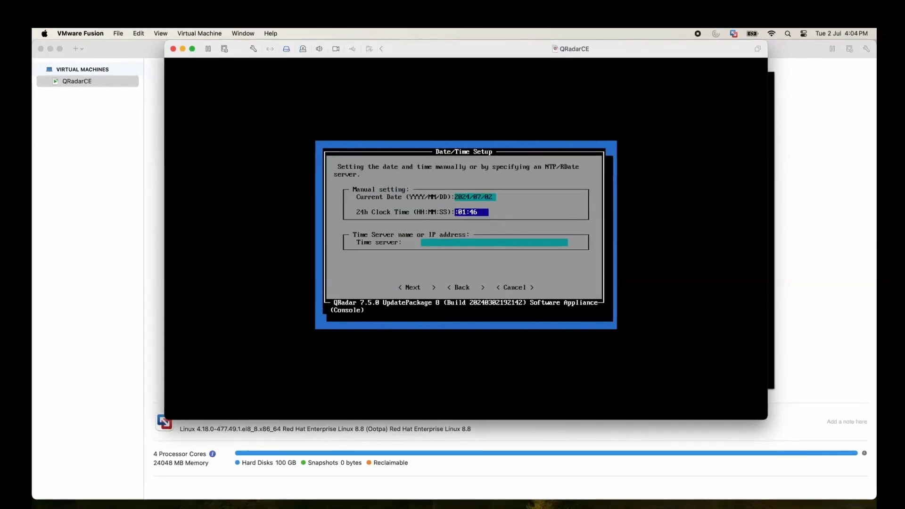
{"action": "type", "text": "15"}
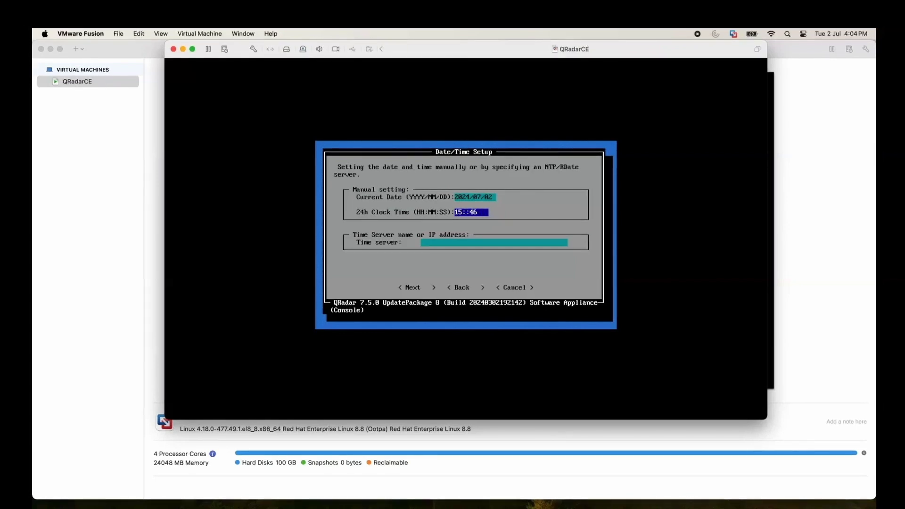
{"action": "type", "text": "30"}
{"action": "key", "text": "Tab"}
{"action": "key", "text": "Tab"}
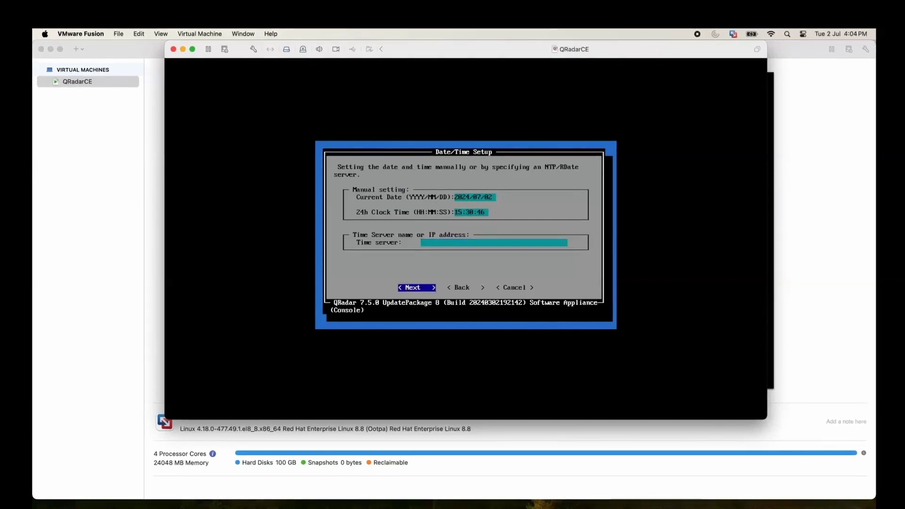
{"action": "key", "text": "Return"}
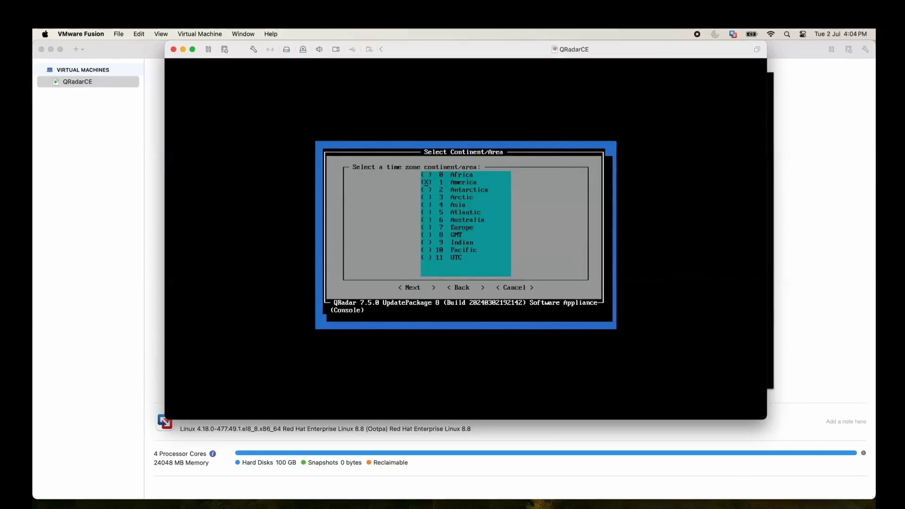
Choose Asia, then Kolkata, as the time zone and confirm it.
{"action": "key", "text": "Down"}
{"action": "key", "text": "Down"}
{"action": "key", "text": "Down"}
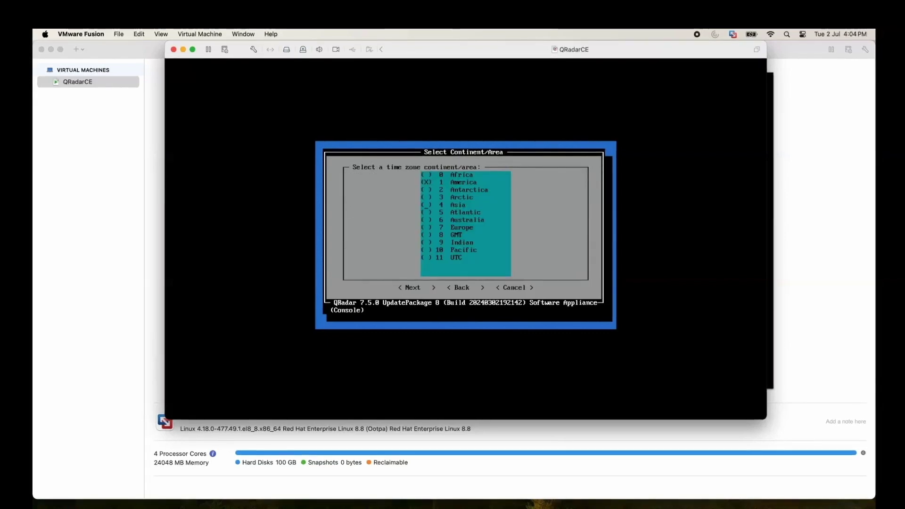
{"action": "key", "text": "Tab"}
{"action": "key", "text": "Return"}
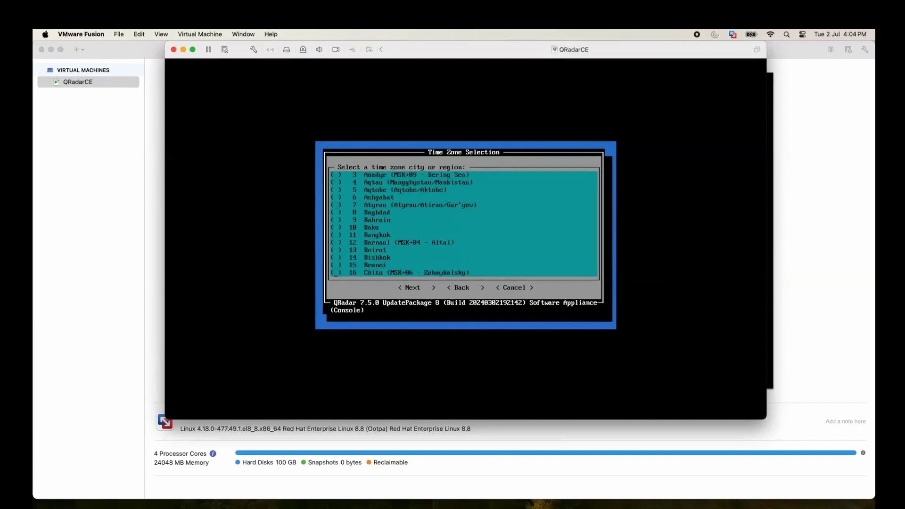
{"action": "key", "text": "Down"}
{"action": "key", "text": "Down"}
{"action": "key", "text": "Down"}
{"action": "key", "text": "Down"}
{"action": "key", "text": "Down"}
{"action": "key", "text": "Down"}
{"action": "key", "text": "Down"}
{"action": "key", "text": "Down"}
{"action": "key", "text": "Down"}
{"action": "key", "text": "Down"}
{"action": "key", "text": "Down"}
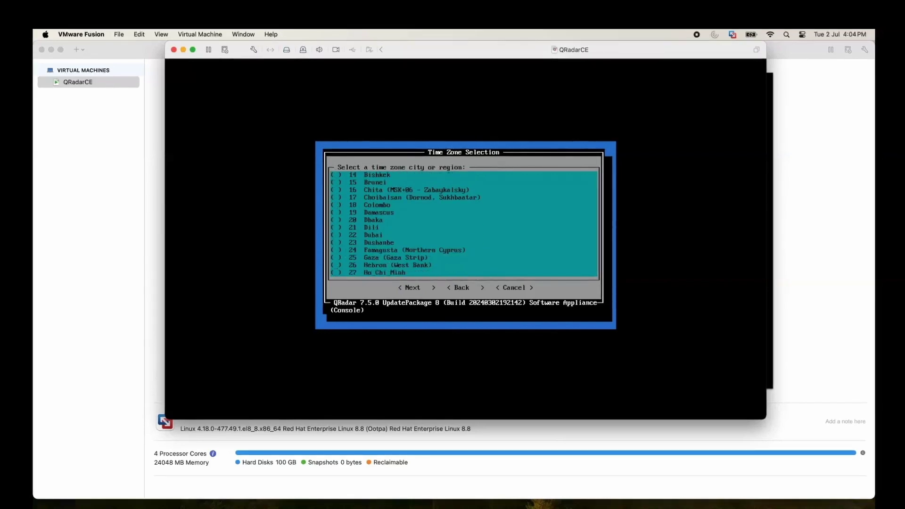
{"action": "key", "text": "Down"}
{"action": "key", "text": "Down"}
{"action": "key", "text": "Down"}
{"action": "key", "text": "Down"}
{"action": "key", "text": "Down"}
{"action": "key", "text": "Down"}
{"action": "key", "text": "Down"}
{"action": "key", "text": "Down"}
{"action": "key", "text": "Down"}
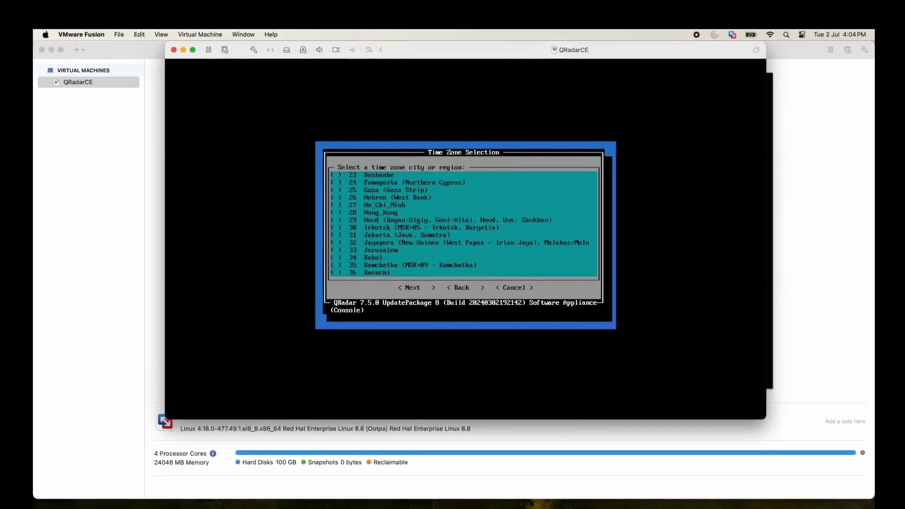
{"action": "key", "text": "Down"}
{"action": "key", "text": "Down"}
{"action": "key", "text": "Down"}
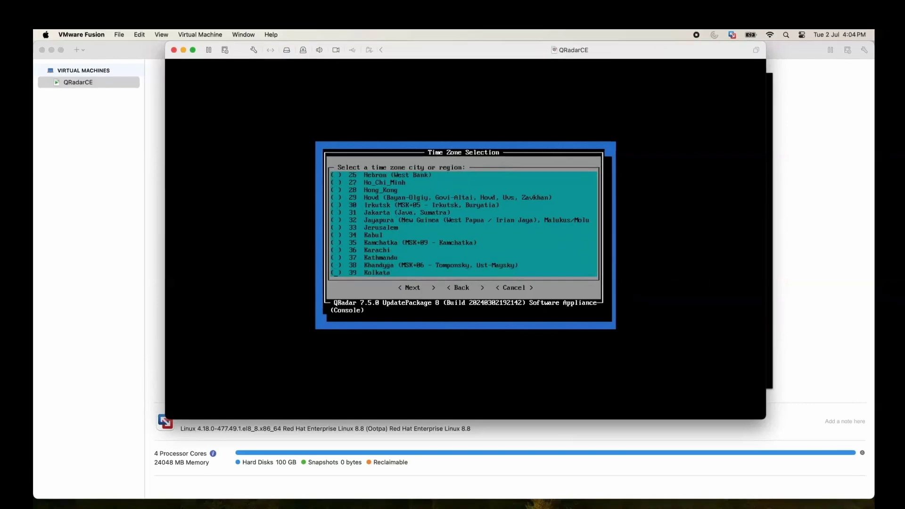
{"action": "key", "text": "Down"}
{"action": "key", "text": "Tab"}
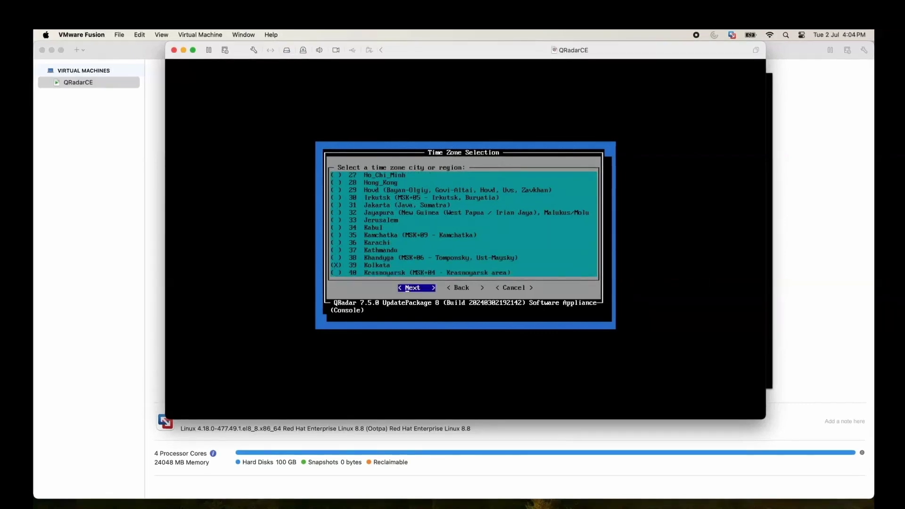
{"action": "key", "text": "Return"}
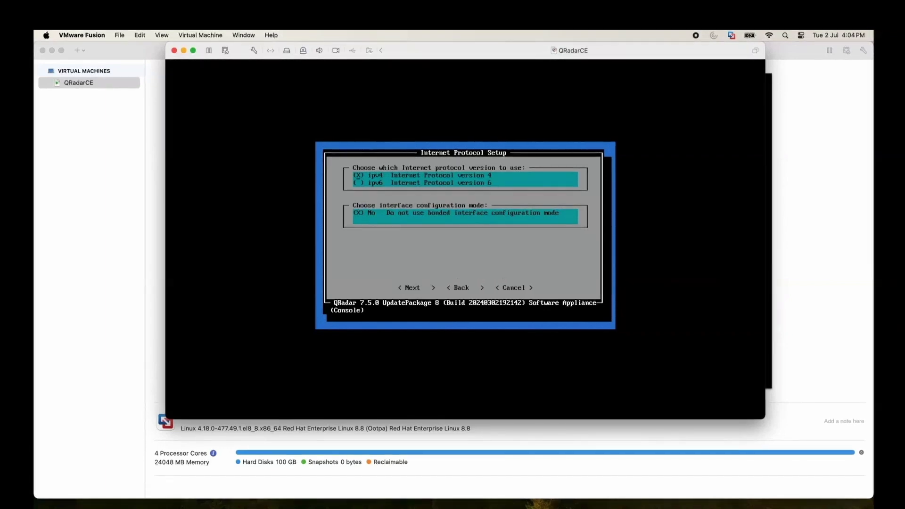
Keep IPv4 without bonding and ens160 as the management interface.
{"action": "key", "text": "Tab"}
{"action": "key", "text": "Return"}
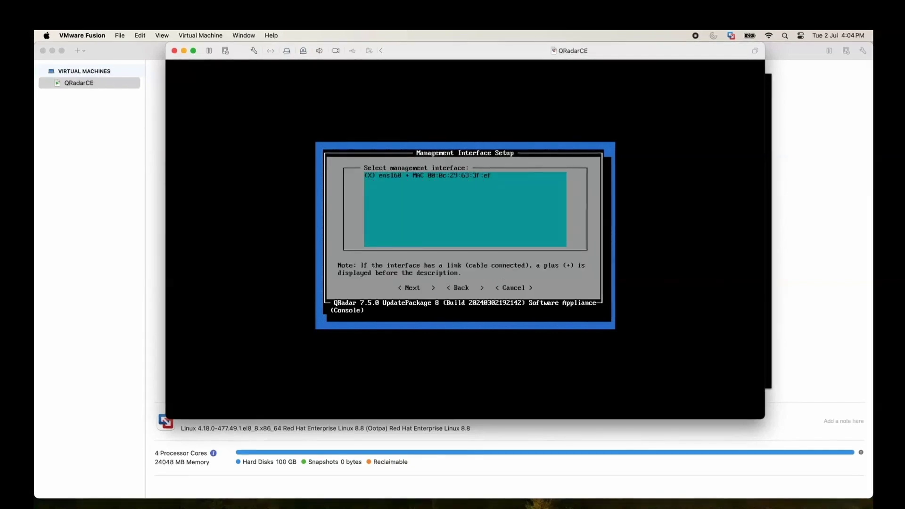
{"action": "key", "text": "Tab"}
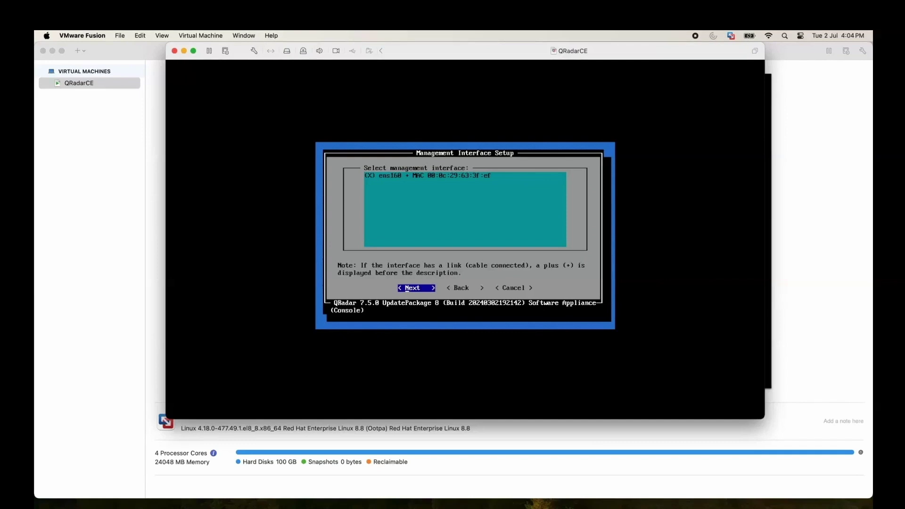
{"action": "key", "text": "Return"}
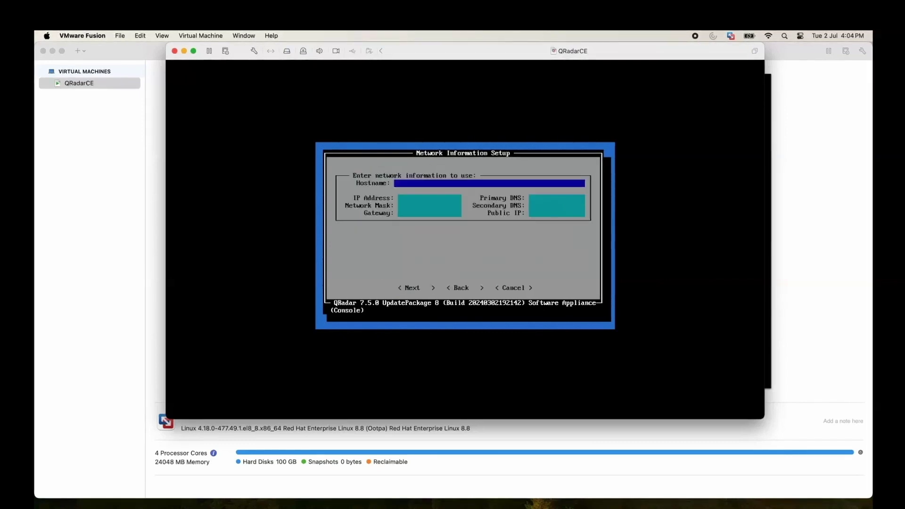
Enter hostname qradarce.ibm.com, IP ending .10, mask 255.255.255.0, gateway 192.168.1.2.
{"action": "type", "text": "qradarc"}
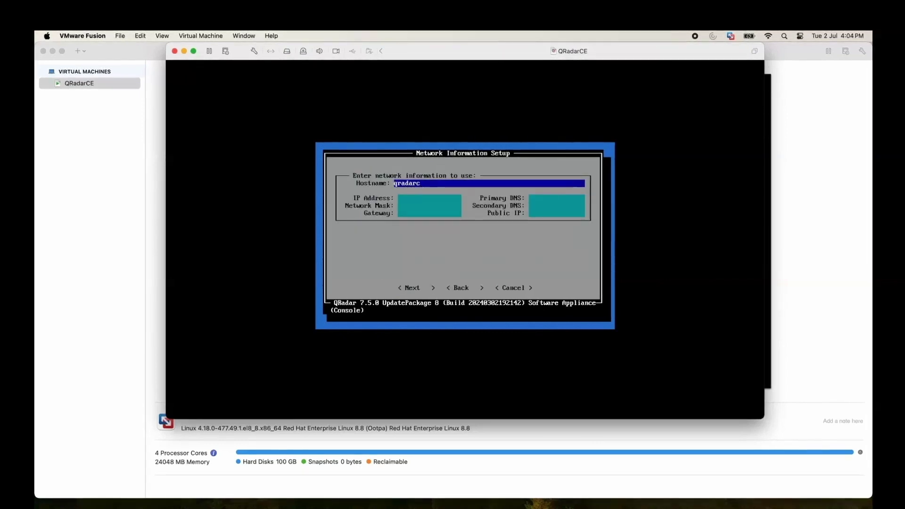
{"action": "type", "text": "e.ibm.co"}
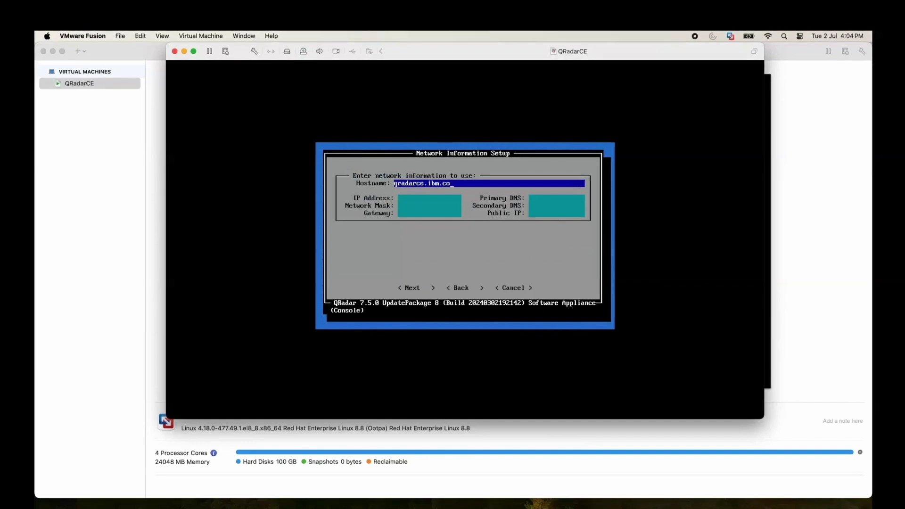
{"action": "type", "text": "m"}
{"action": "key", "text": "Tab"}
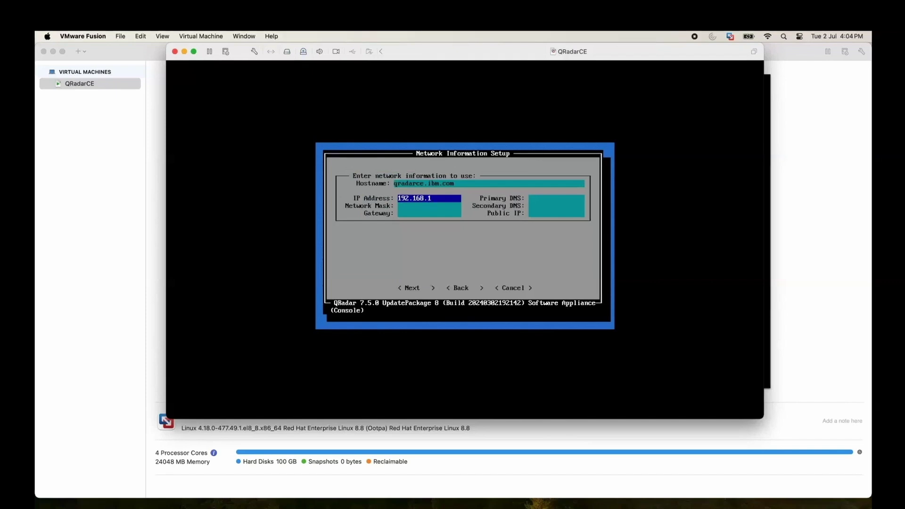
{"action": "type", "text": ".10"}
{"action": "key", "text": "Tab"}
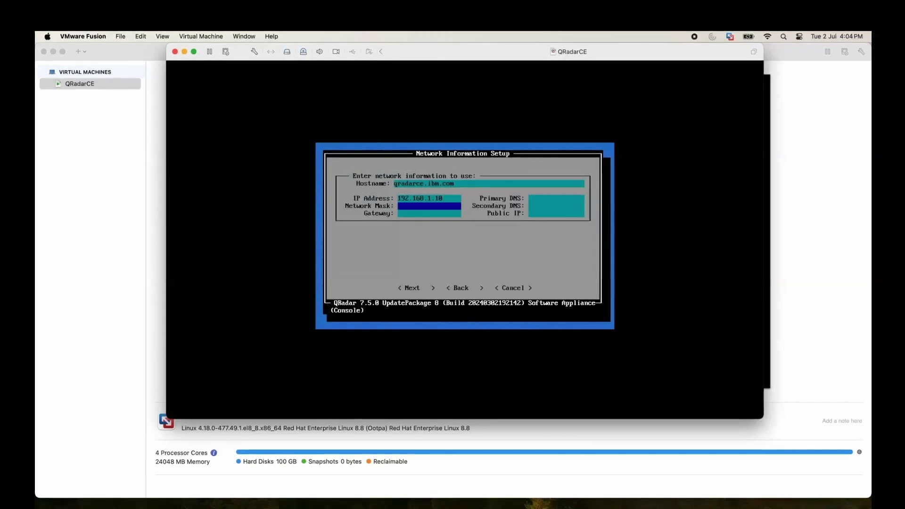
{"action": "type", "text": "255.2"}
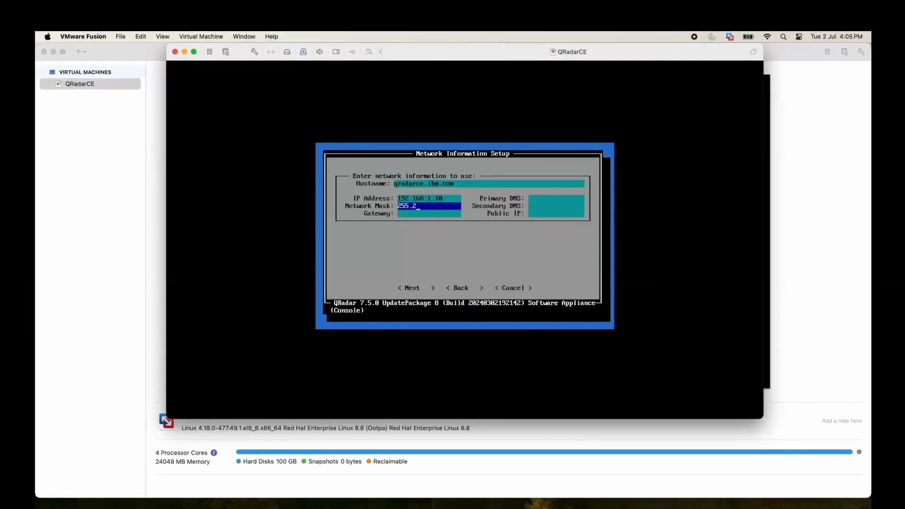
{"action": "type", "text": "55.25"}
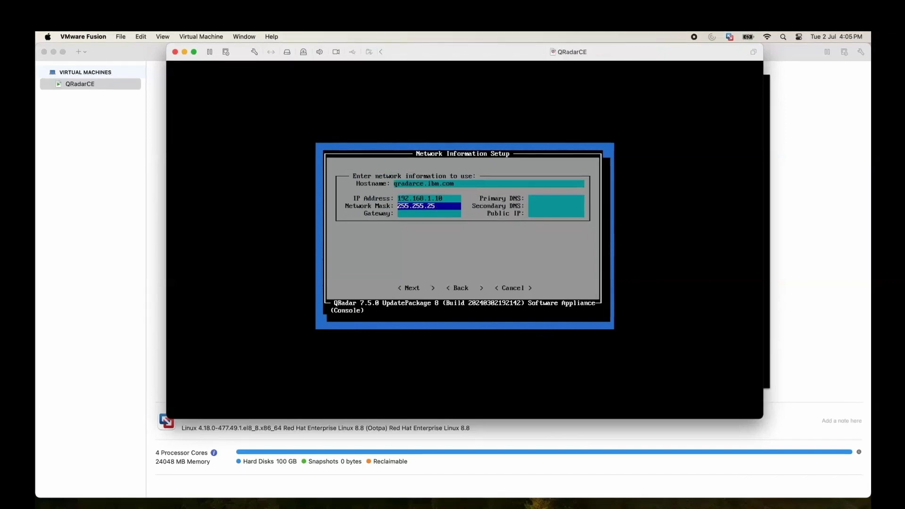
{"action": "type", "text": "5.0"}
{"action": "key", "text": "Tab"}
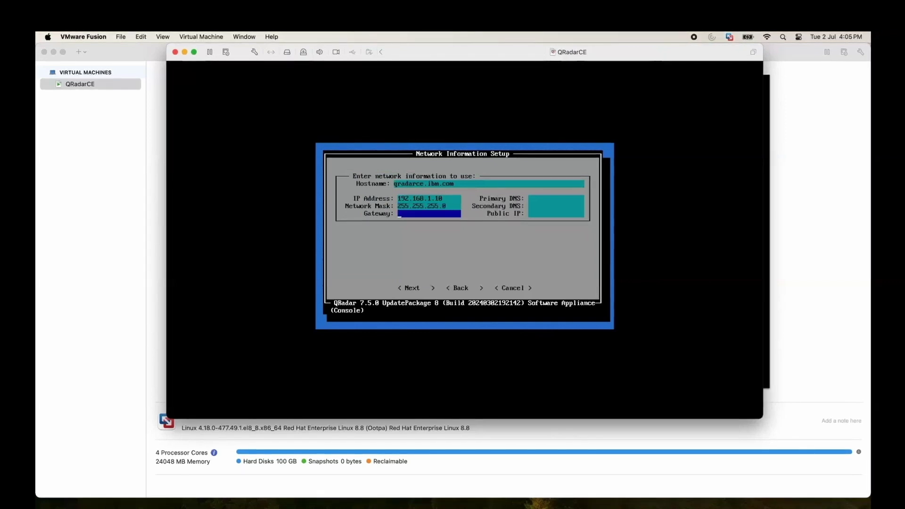
{"action": "type", "text": "192.1"}
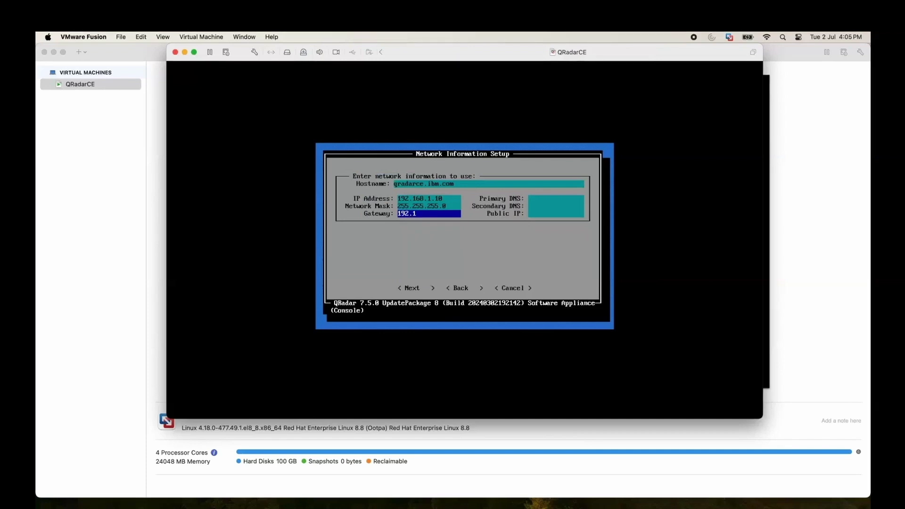
{"action": "type", "text": "68."}
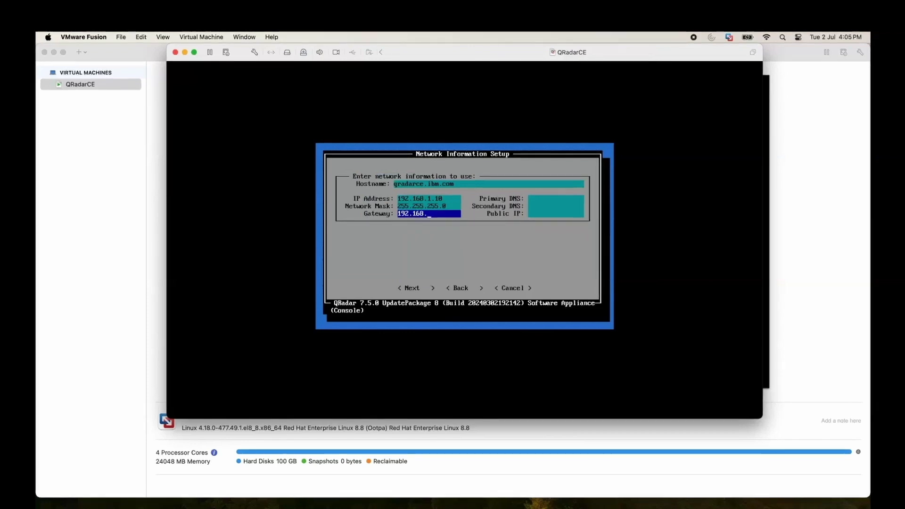
{"action": "type", "text": "1.2"}
{"action": "key", "text": "Tab"}
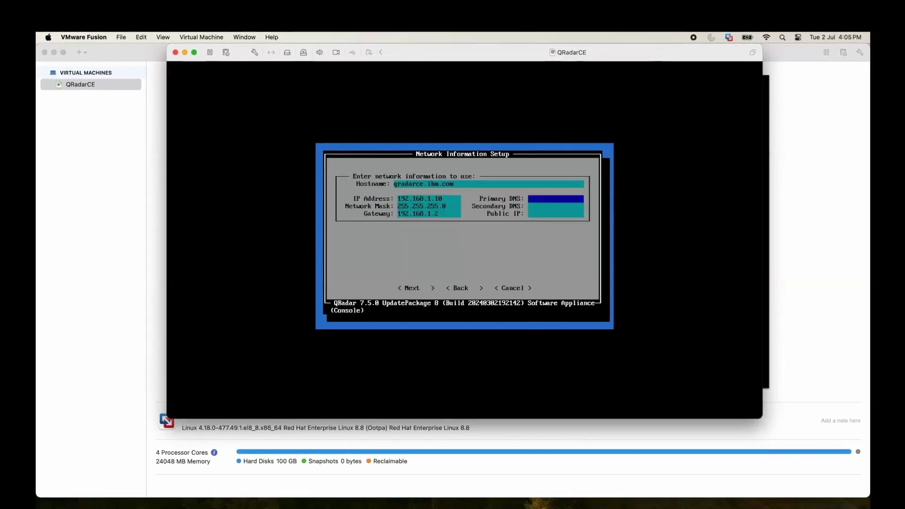
Set DNS servers 8.8.8.8 and 9.9.9.9 and submit the network settings.
{"action": "type", "text": "8.8.8."}
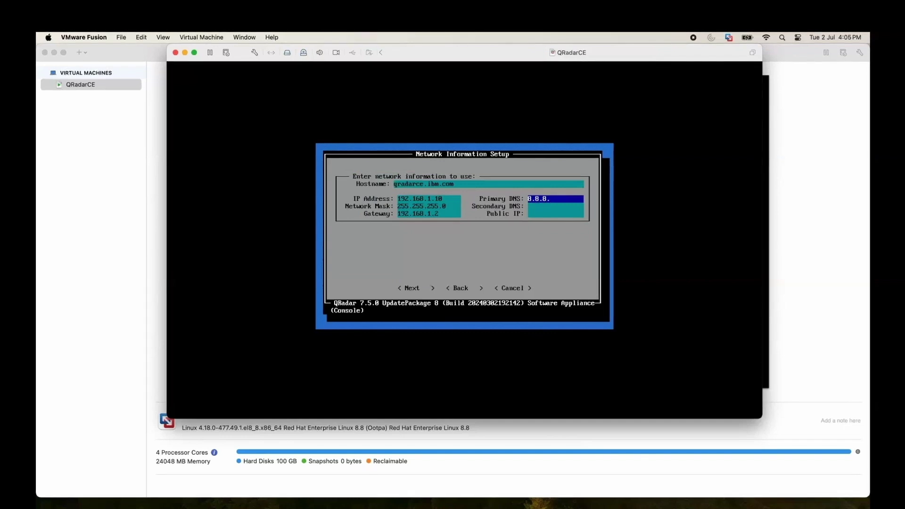
{"action": "type", "text": "8"}
{"action": "key", "text": "Tab"}
{"action": "type", "text": "9"}
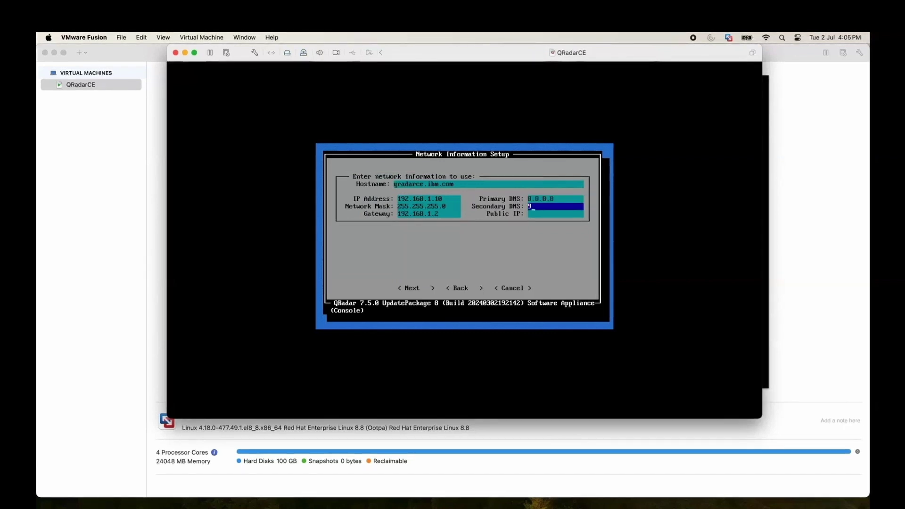
{"action": "type", "text": ".9.9.9"}
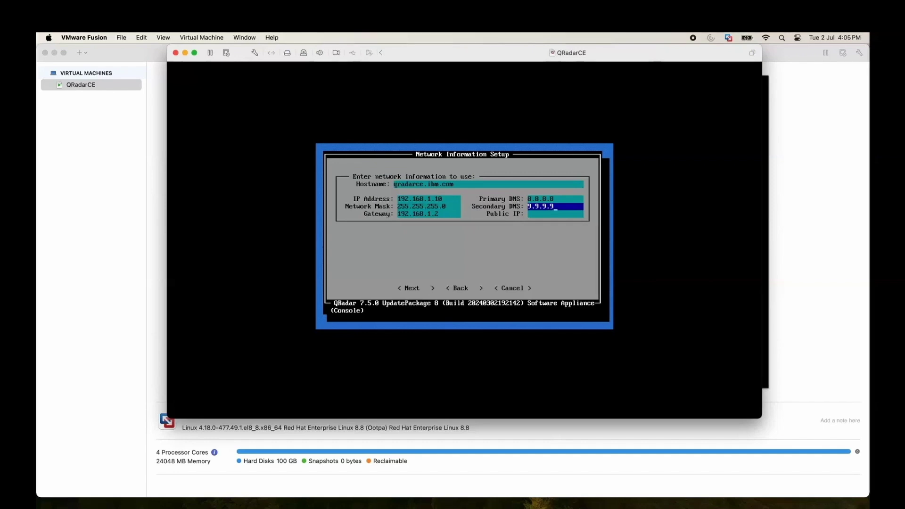
{"action": "key", "text": "Tab"}
{"action": "key", "text": "Tab"}
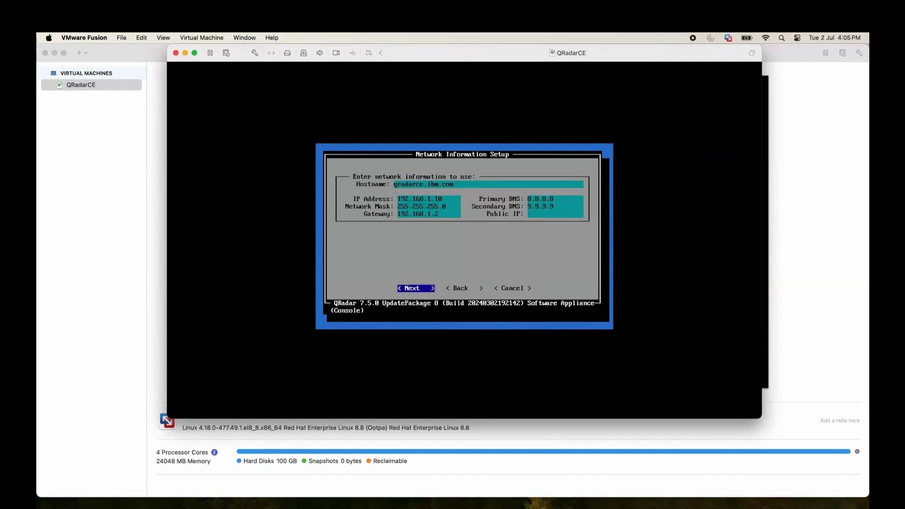
{"action": "key", "text": "Return"}
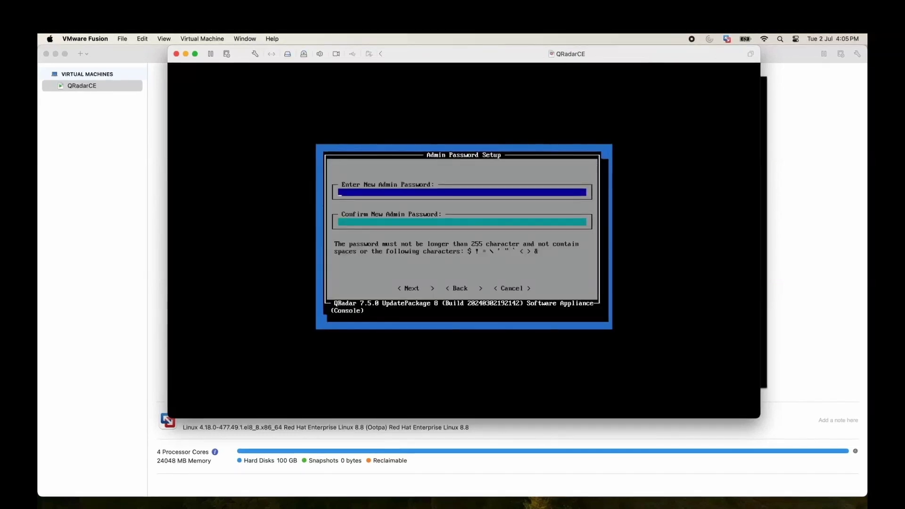
Enter and confirm the admin password, then submit it.
{"action": "type", "text": "******"}
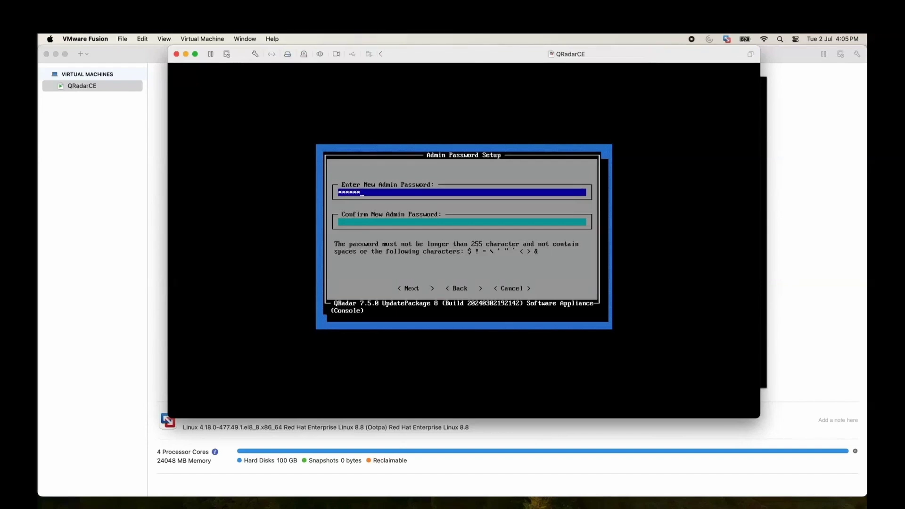
{"action": "key", "text": "Tab"}
{"action": "type", "text": "*"}
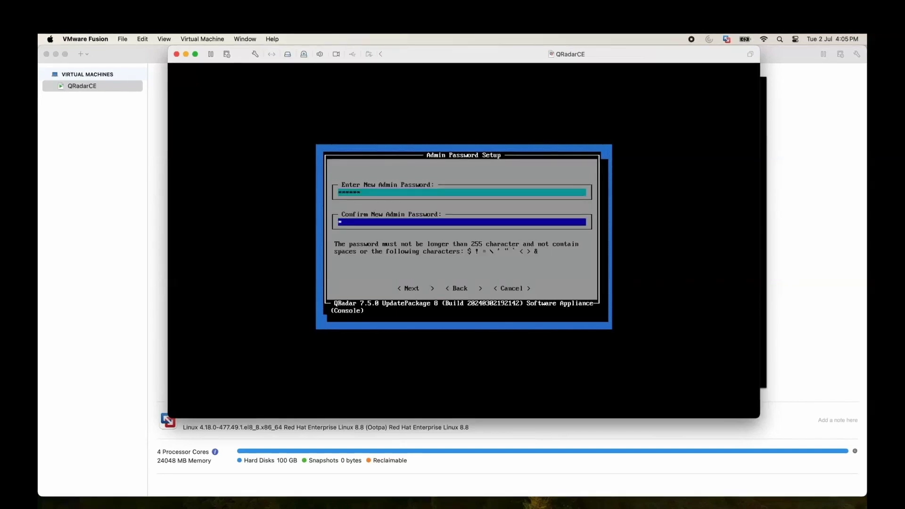
{"action": "type", "text": "*"}
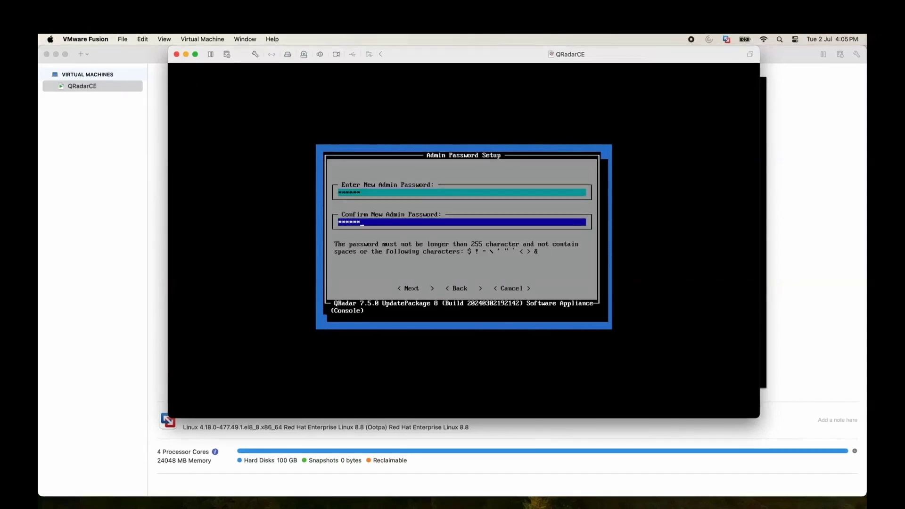
{"action": "key", "text": "Tab"}
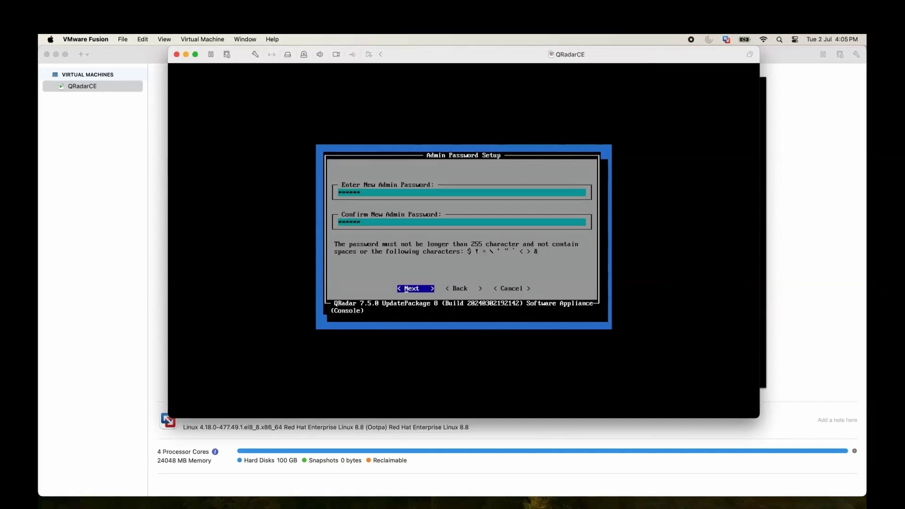
{"action": "key", "text": "Return"}
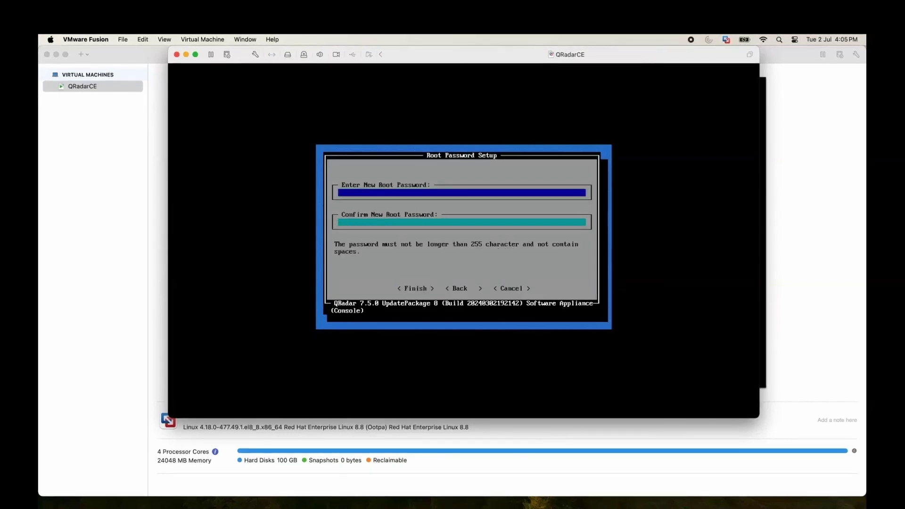
Enter and confirm the root password, then finish the setup.
{"action": "type", "text": "**"}
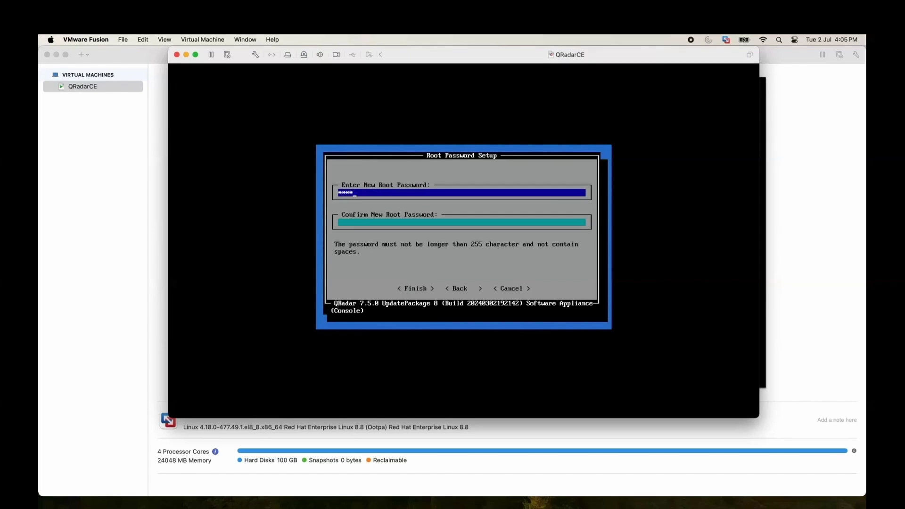
{"action": "key", "text": "Tab"}
{"action": "type", "text": "****"}
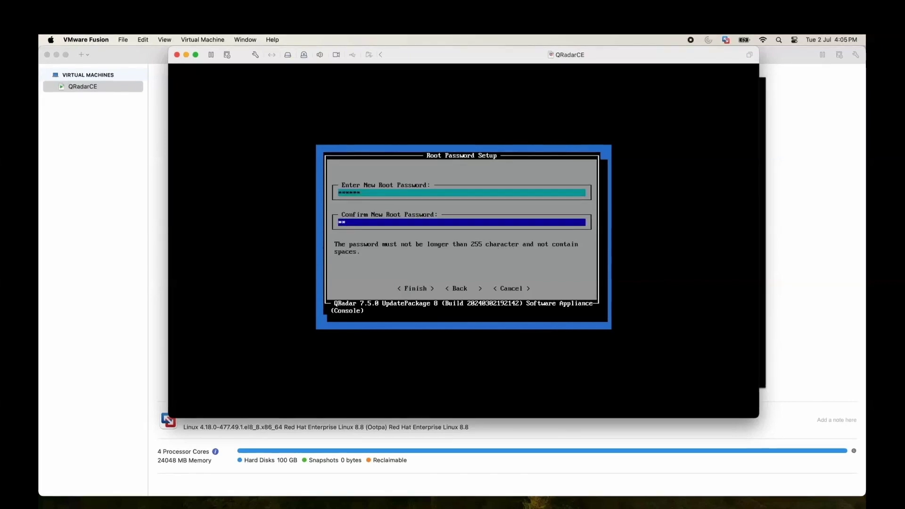
{"action": "type", "text": "**"}
{"action": "key", "text": "Tab"}
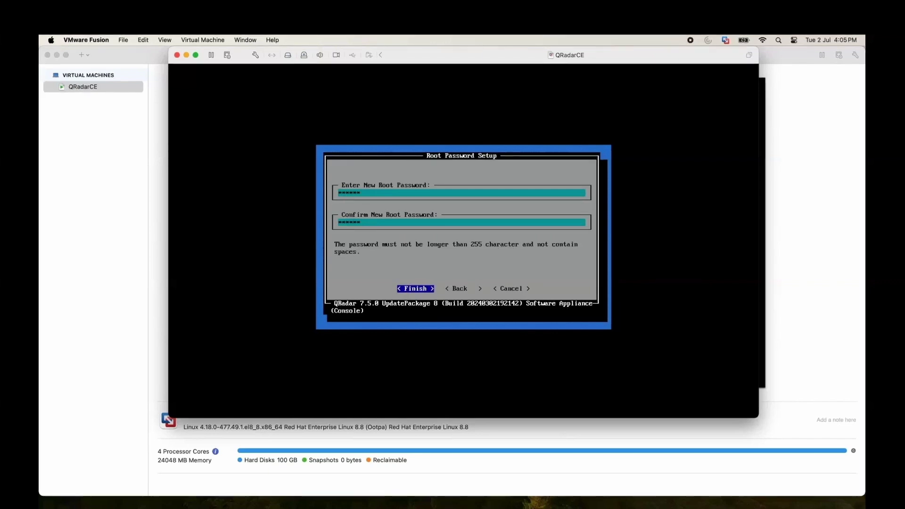
{"action": "key", "text": "Return"}
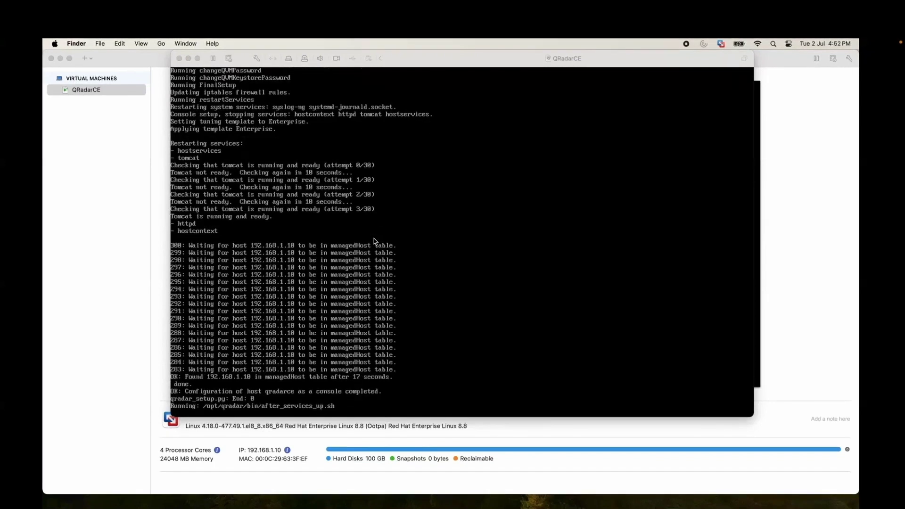
Bring the VM console forward once QRadar 7.5.0 UpdatePackage 8 finishes installing.
{"action": "left_click", "coordinate": [374, 241]}
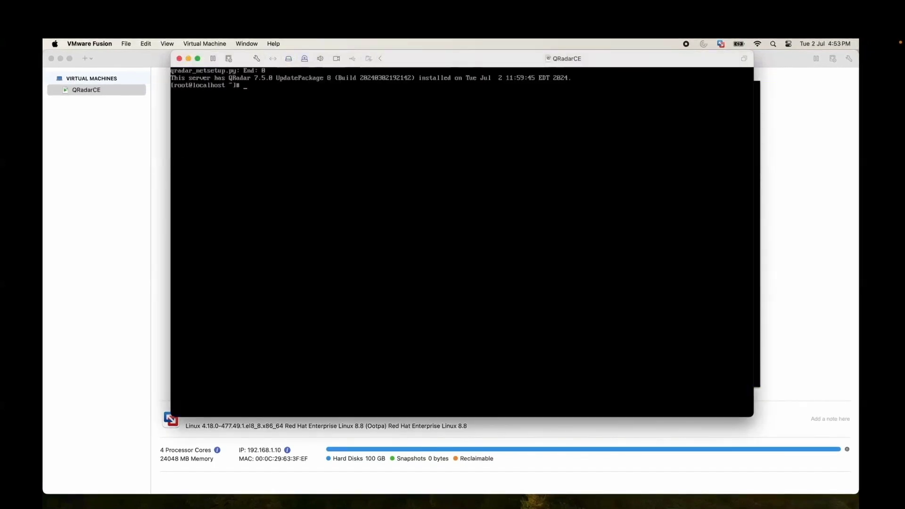
Run /opt/qradar/bin/myver and myver -v at the root prompt to check the version.
{"action": "key", "text": "Return"}
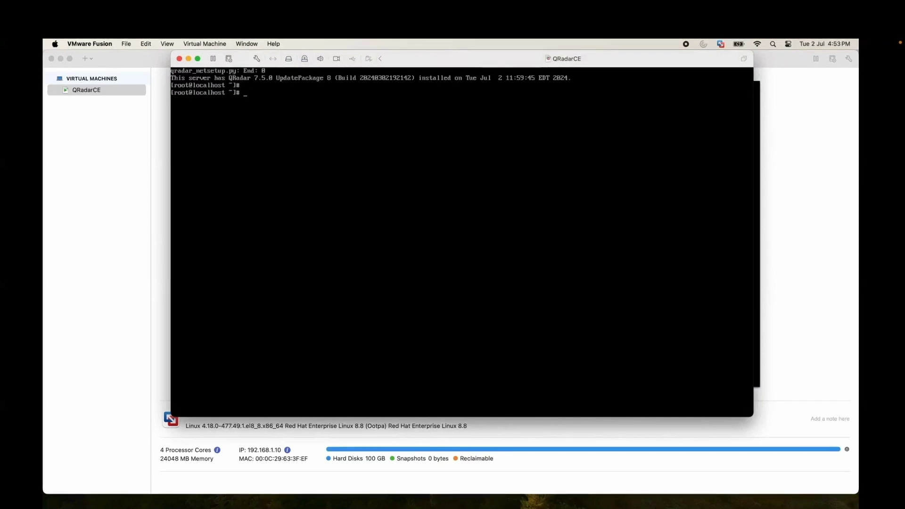
{"action": "type", "text": "/opt/"}
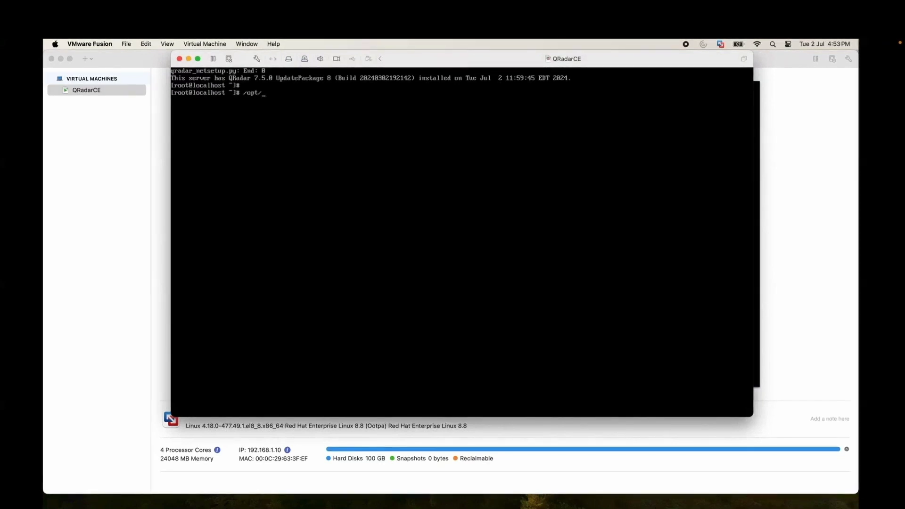
{"action": "type", "text": "qradar/b"}
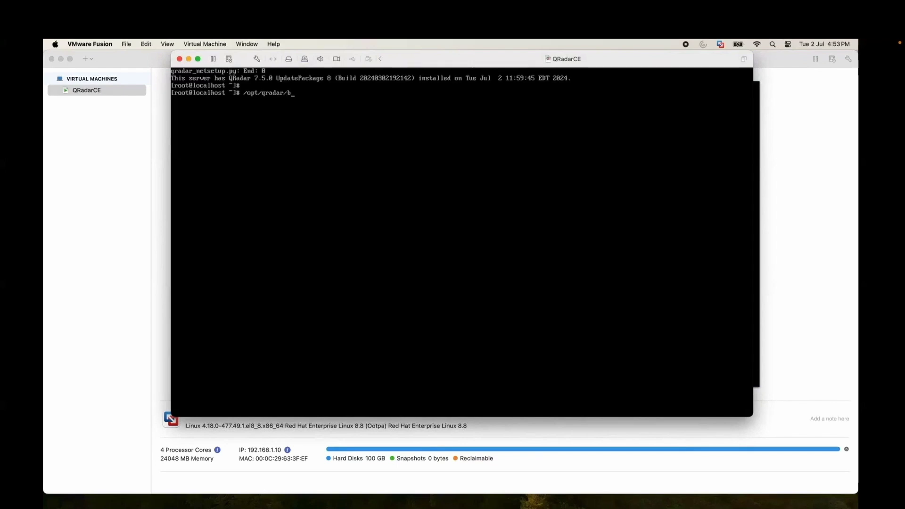
{"action": "type", "text": "in/myver -v"}
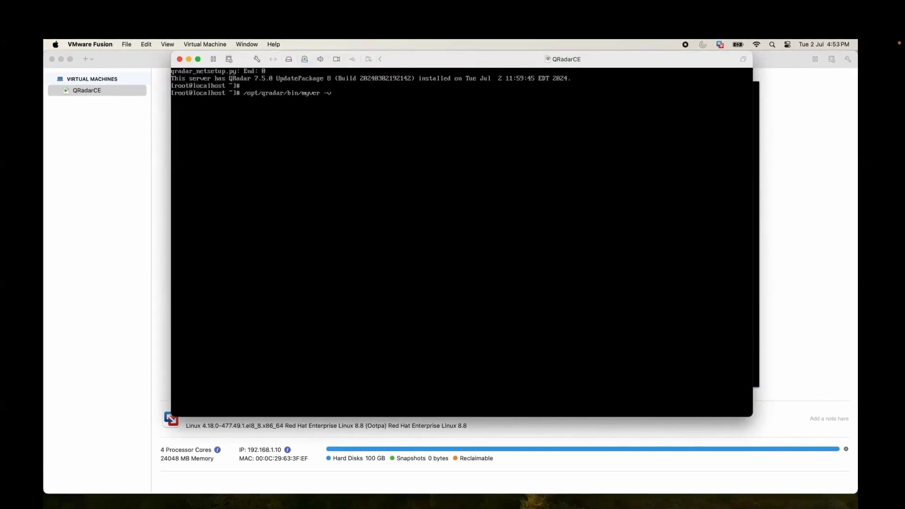
{"action": "key", "text": "Return"}
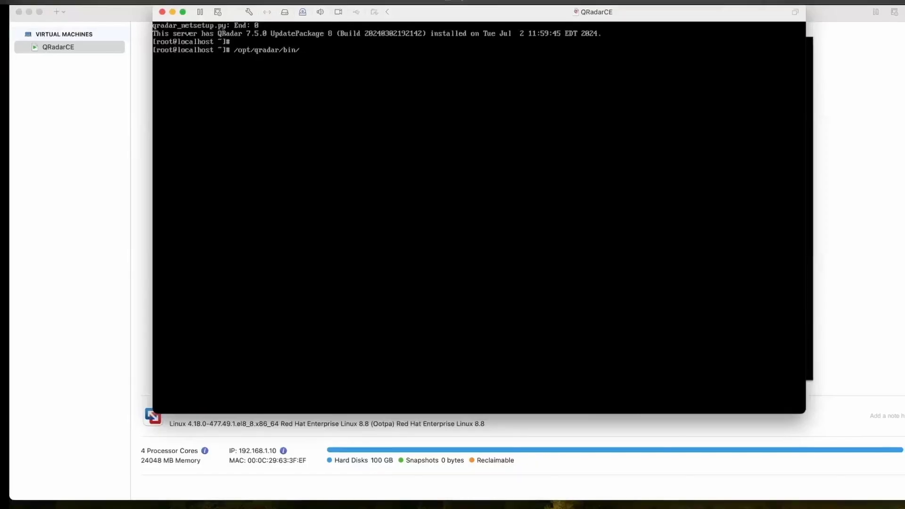
{"action": "type", "text": "myver "}
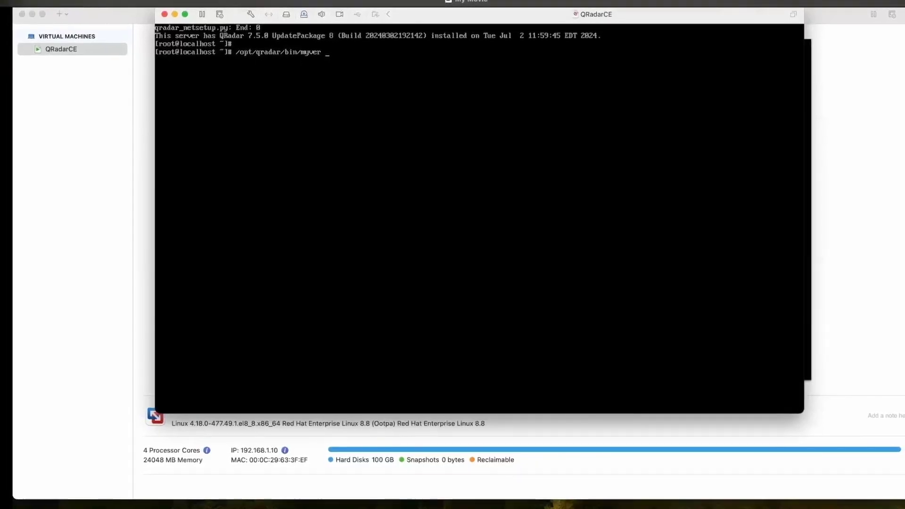
{"action": "type", "text": "-v"}
{"action": "key", "text": "Return"}
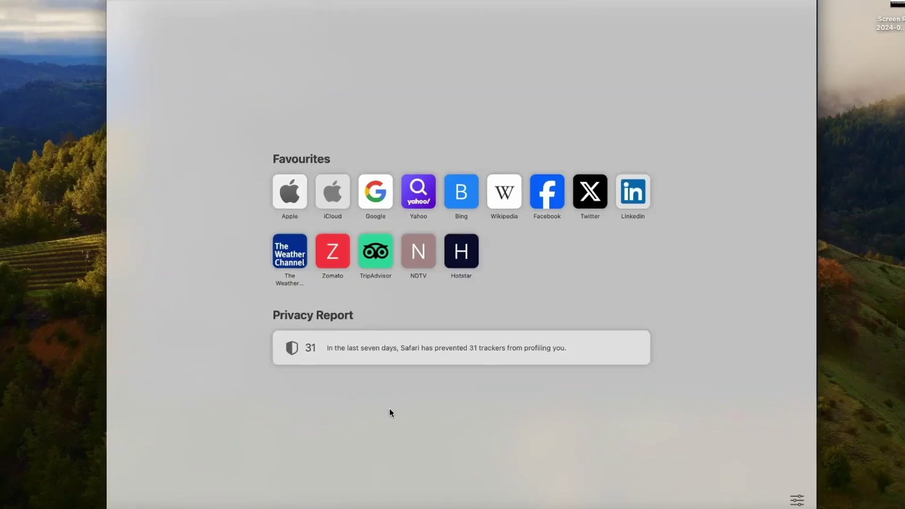
Load 192.168.1.10 in Safari and log in as admin with the account password.
{"action": "type", "text": "192.168.1.10/"}
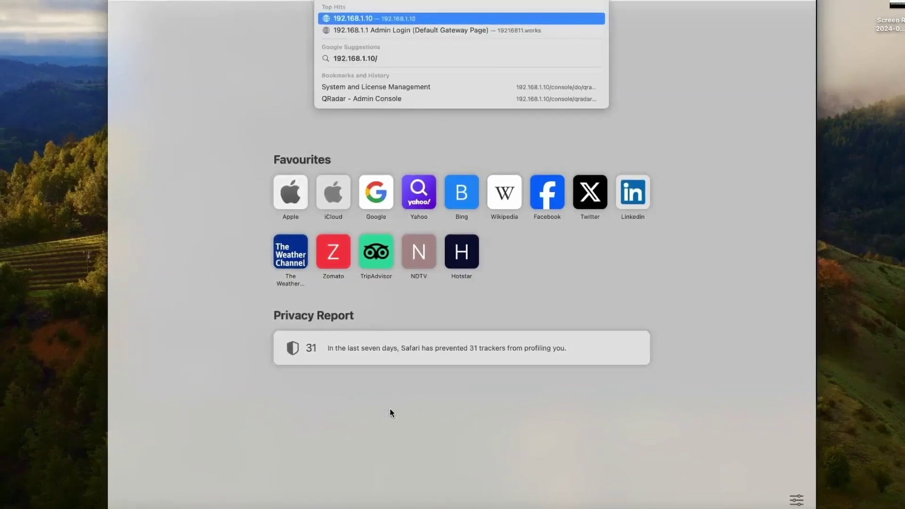
{"action": "key", "text": "Return"}
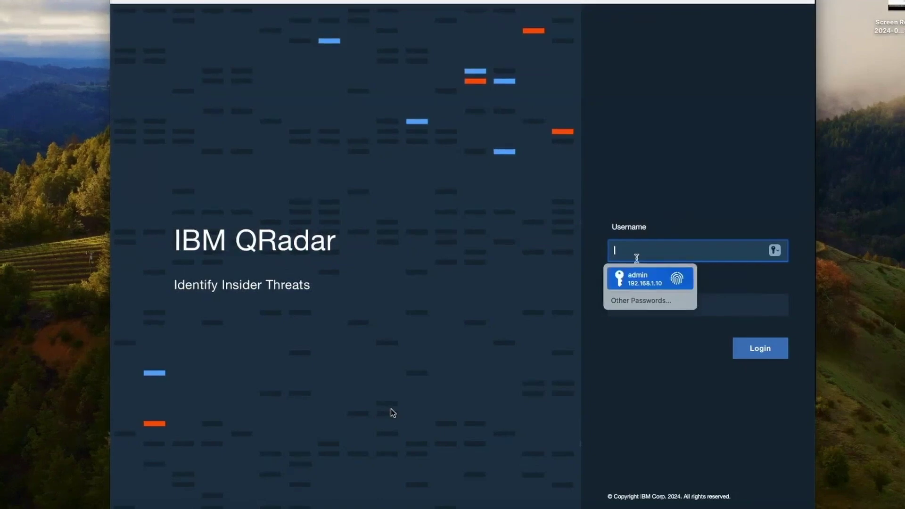
{"action": "type", "text": "admin"}
{"action": "key", "text": "Tab"}
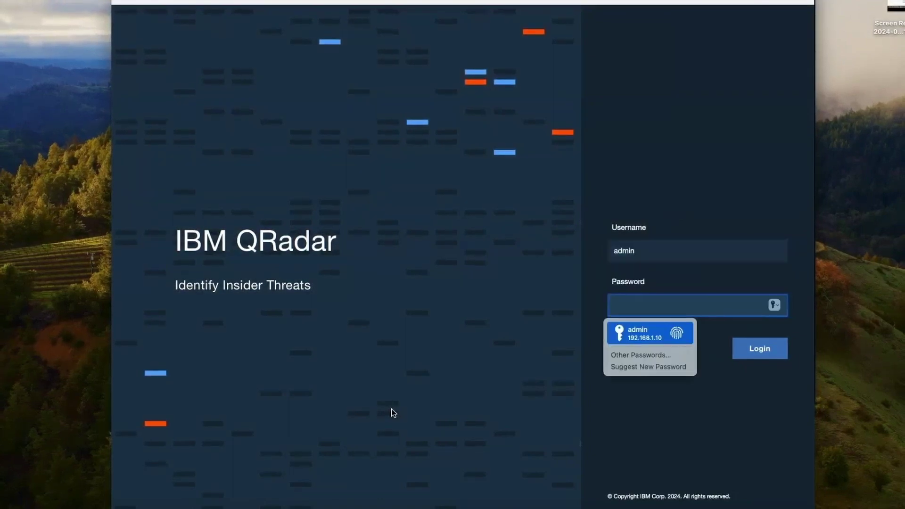
{"action": "type", "text": "***"}
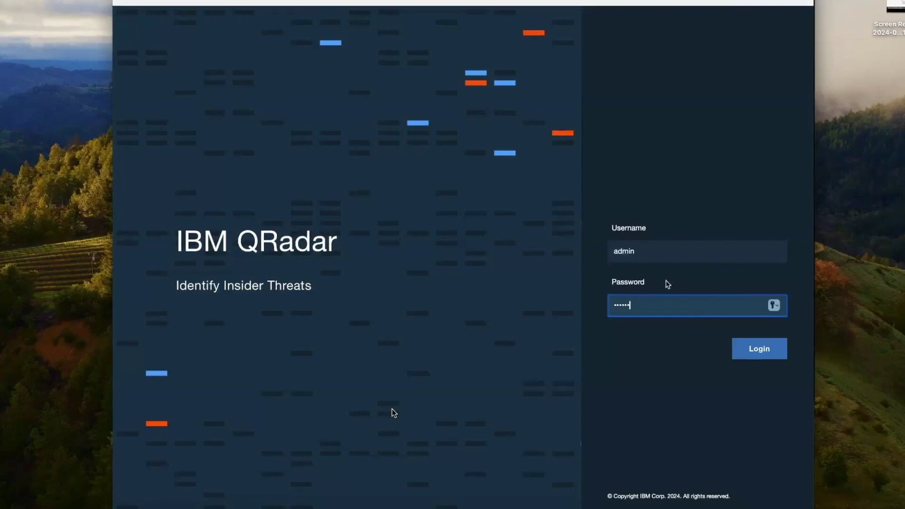
{"action": "left_click", "coordinate": [747, 353]}
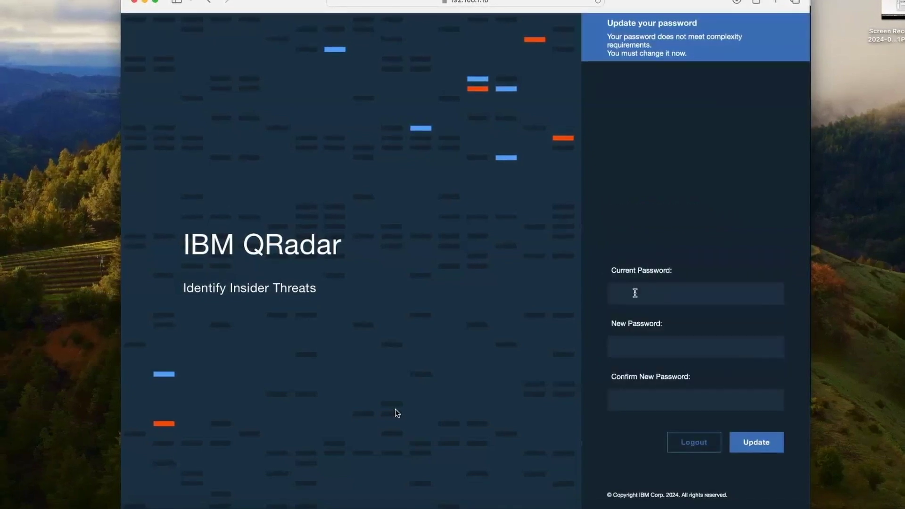
Enter the current password, type and confirm a new password, and update it.
{"action": "left_click", "coordinate": [635, 292]}
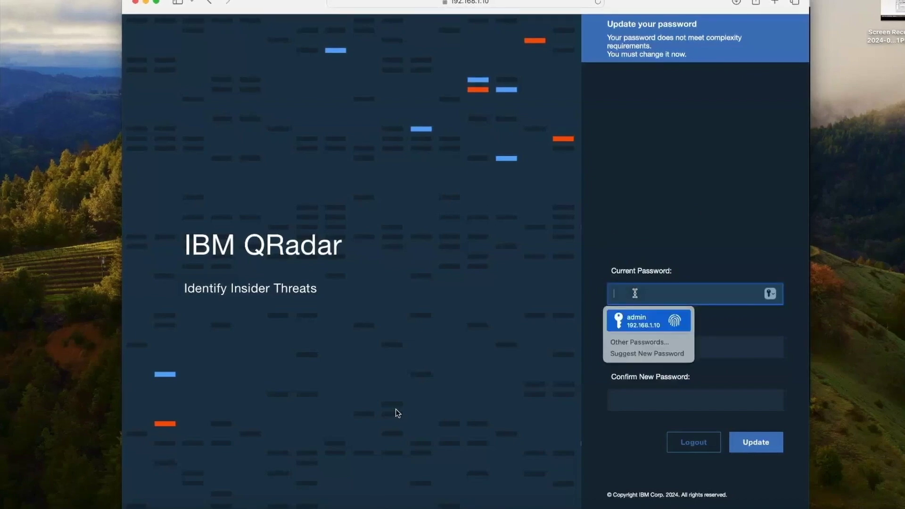
{"action": "type", "text": "••"}
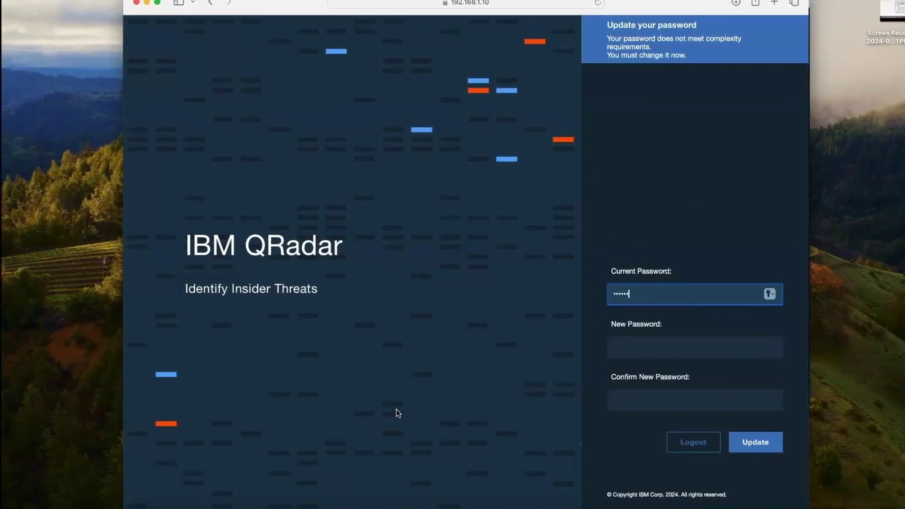
{"action": "key", "text": "Tab"}
{"action": "type", "text": "•"}
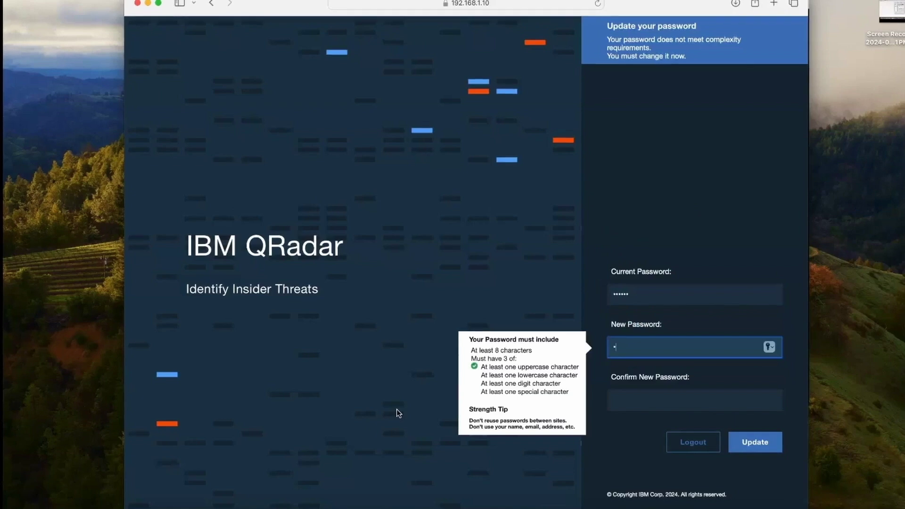
{"action": "type", "text": "•••••"}
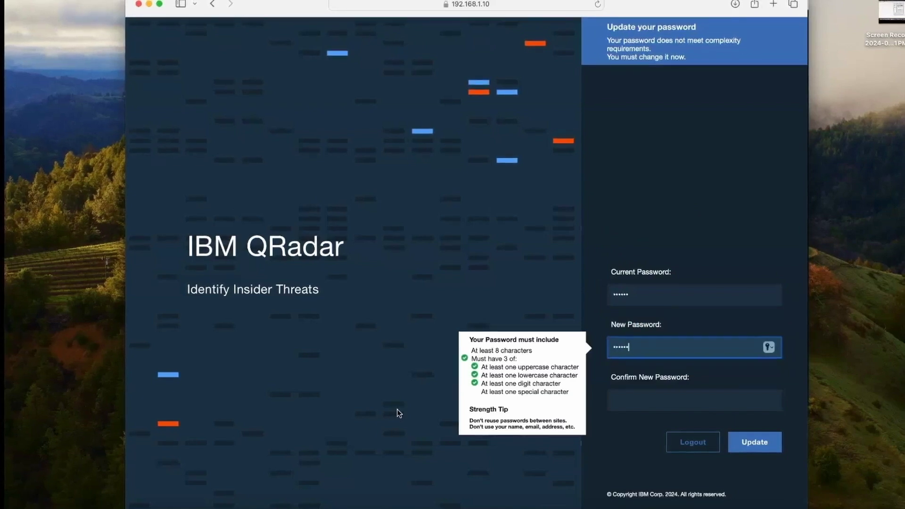
{"action": "type", "text": "••"}
{"action": "key", "text": "Tab"}
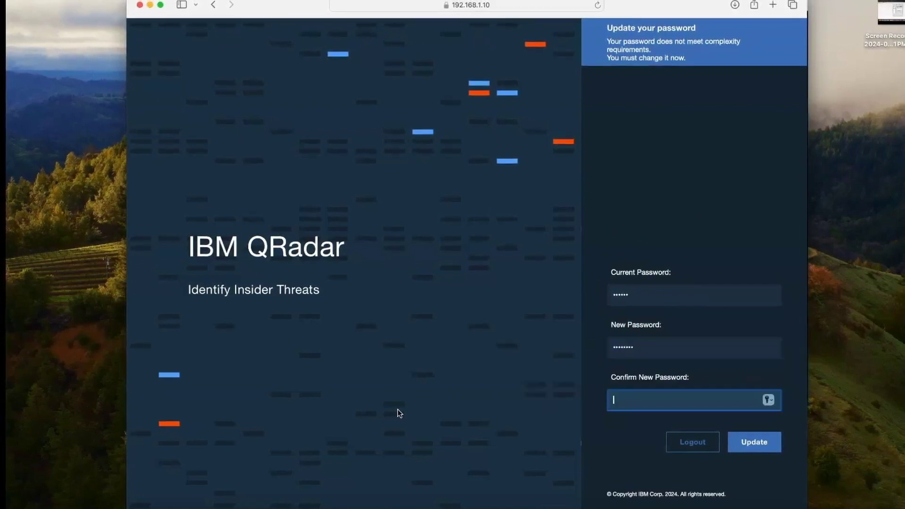
{"action": "type", "text": "•"}
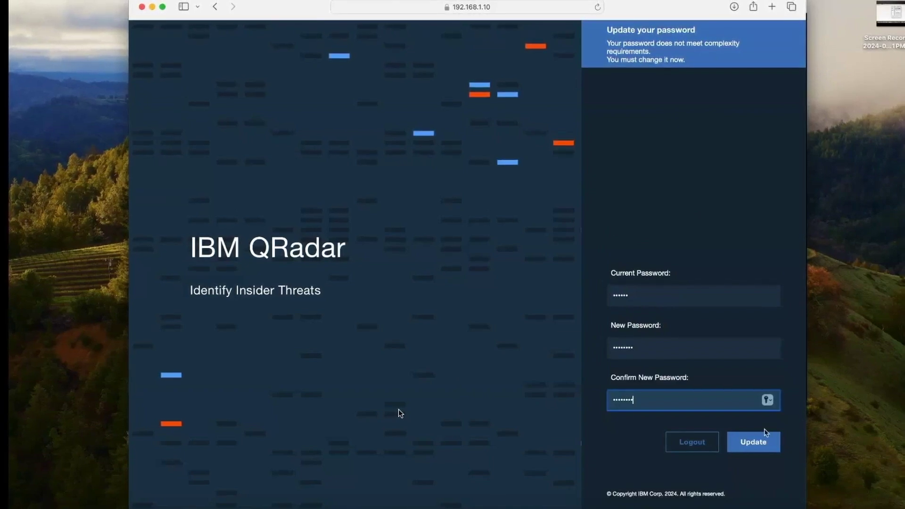
{"action": "type", "text": "•••••••"}
{"action": "left_click", "coordinate": [763, 442]}
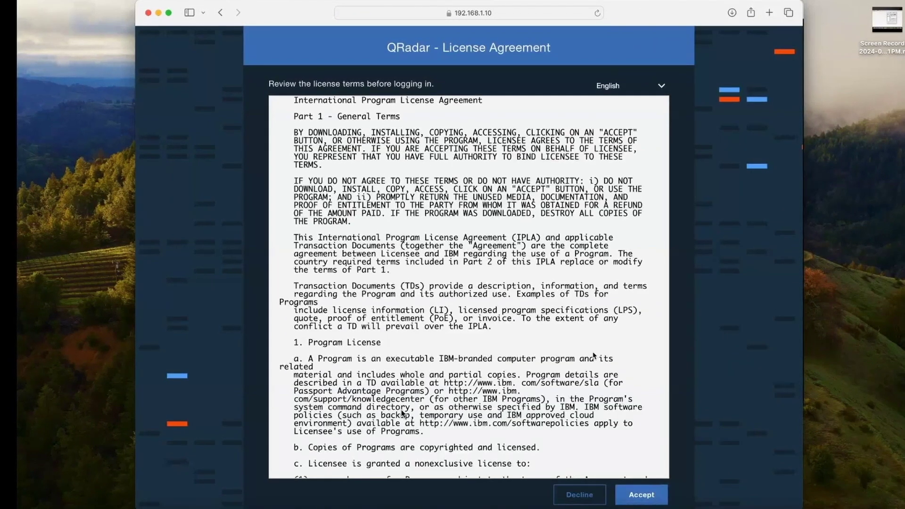
Scroll through the QRadar License Agreement and accept it.
{"action": "scroll", "coordinate": [402, 413], "scroll_direction": "down", "scroll_amount": 20}
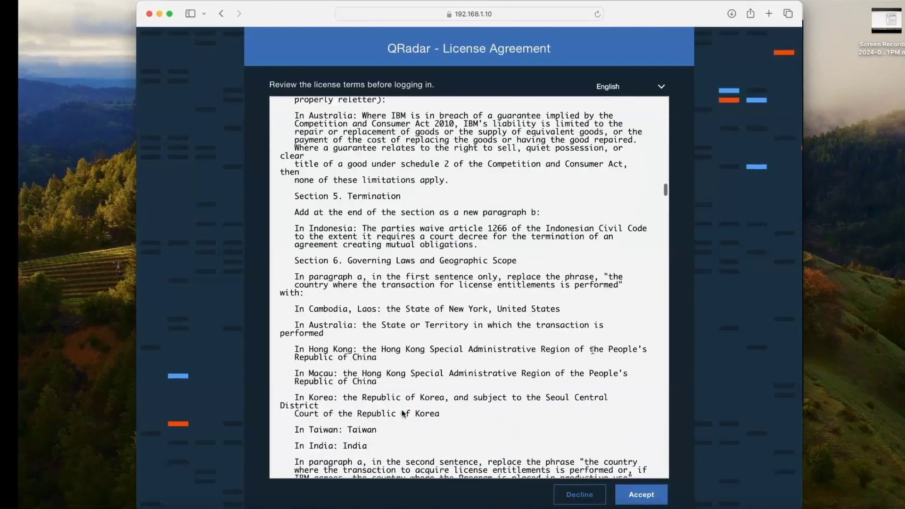
{"action": "scroll", "coordinate": [402, 413], "scroll_direction": "down", "scroll_amount": 10}
{"action": "left_click", "coordinate": [640, 495]}
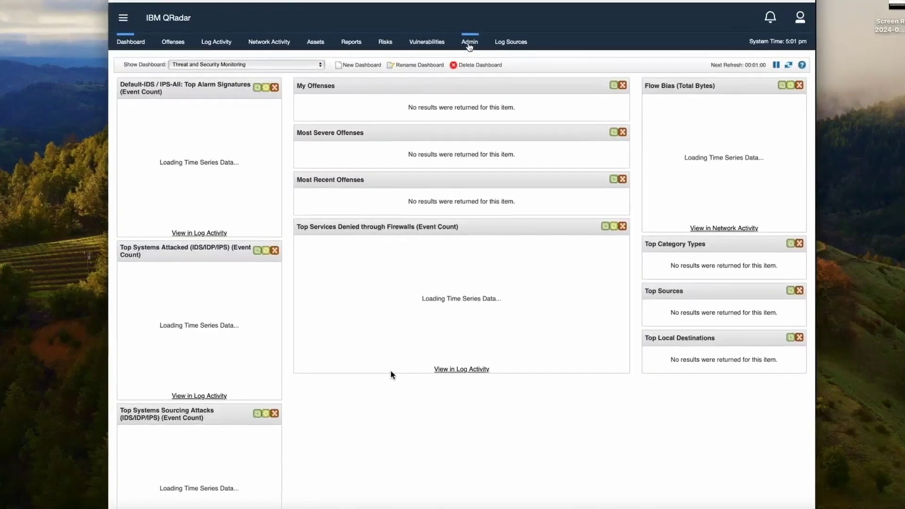
Switch to the Admin tab in QRadar's top navigation bar.
{"action": "left_click", "coordinate": [470, 42]}
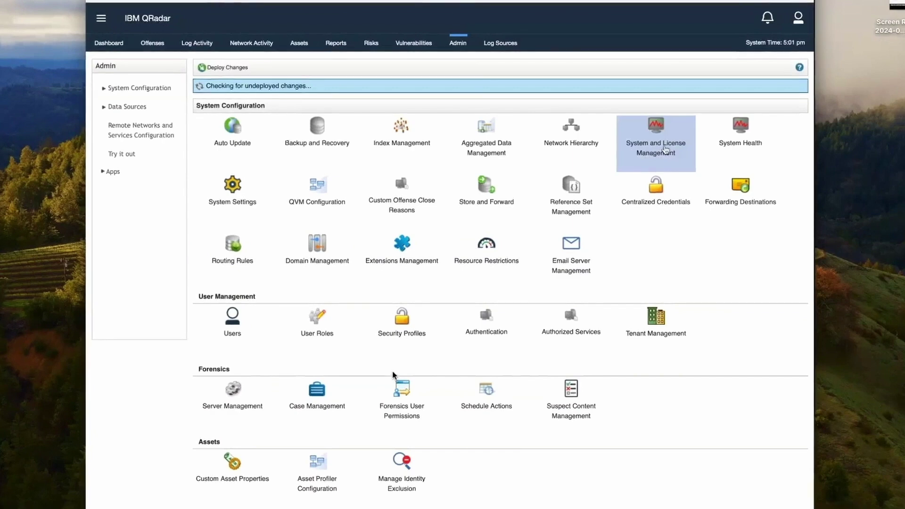
In System and License Management, list licenses, expand the qradarce host, and begin a license upload.
{"action": "left_click", "coordinate": [666, 149]}
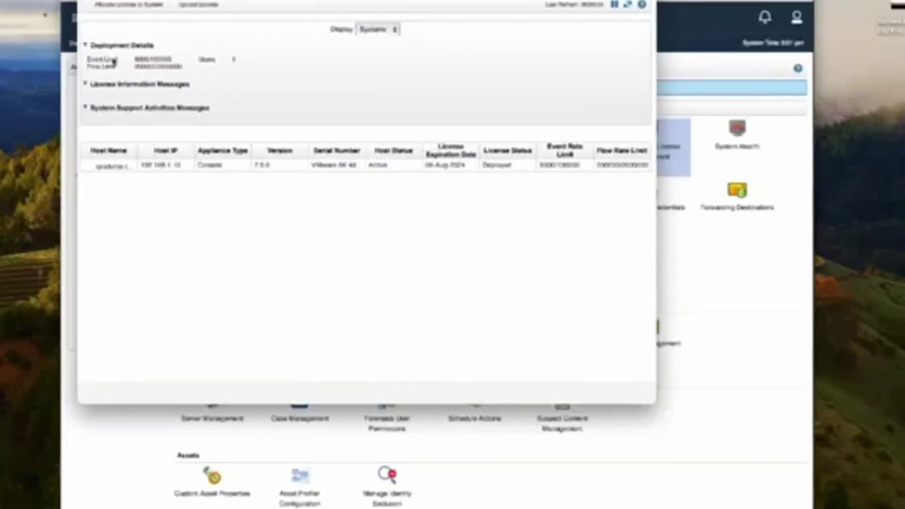
{"action": "left_click", "coordinate": [376, 29]}
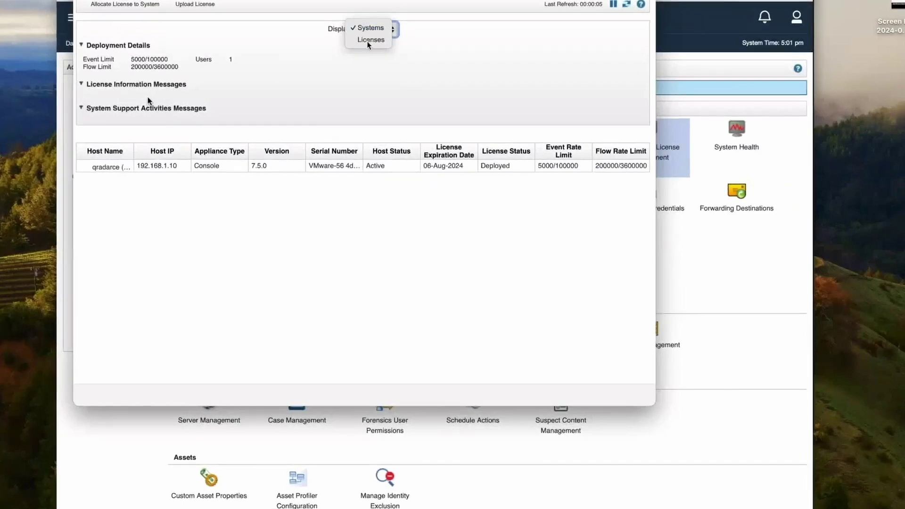
{"action": "left_click", "coordinate": [370, 40]}
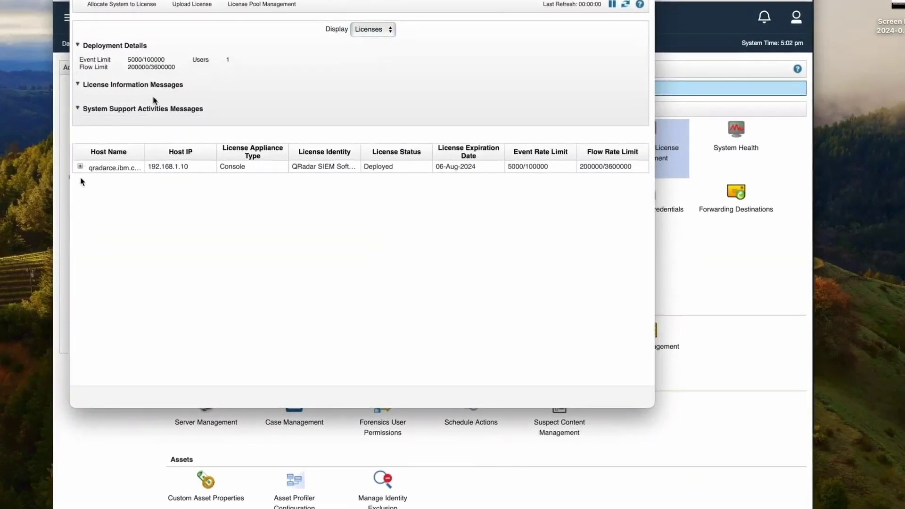
{"action": "left_click", "coordinate": [80, 166]}
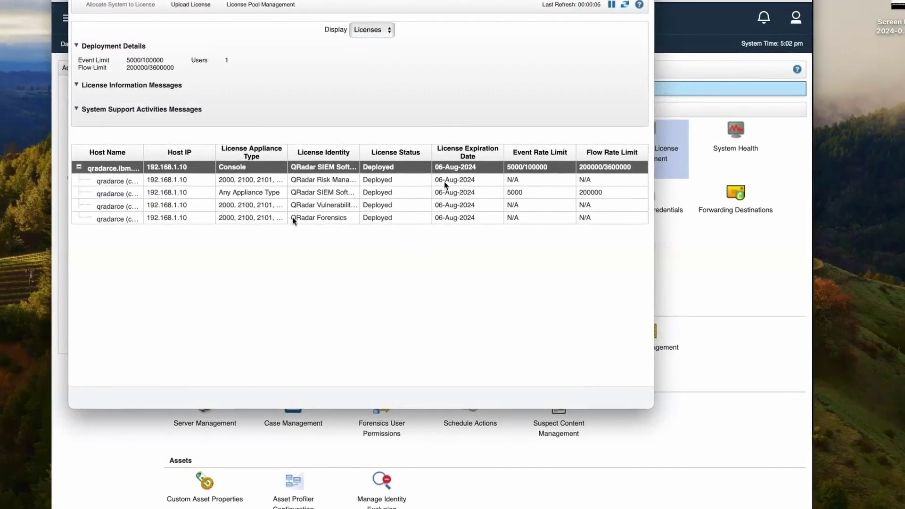
{"action": "mouse_move", "coordinate": [373, 222]}
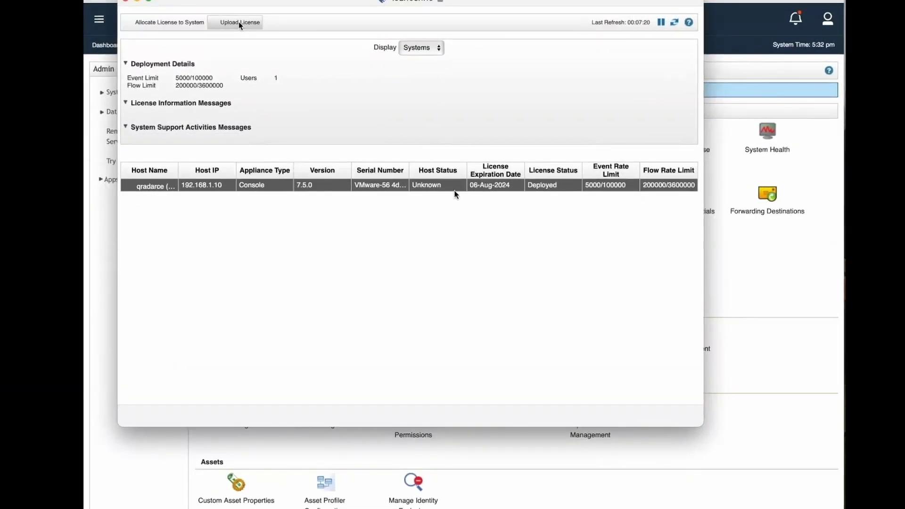
{"action": "left_click", "coordinate": [239, 23]}
Upload tempkeyCommunityEditionSIEM-31XX-exp-07012024.key from Downloads, confirm it, and close the upload dialog.
{"action": "left_click", "coordinate": [153, 35]}
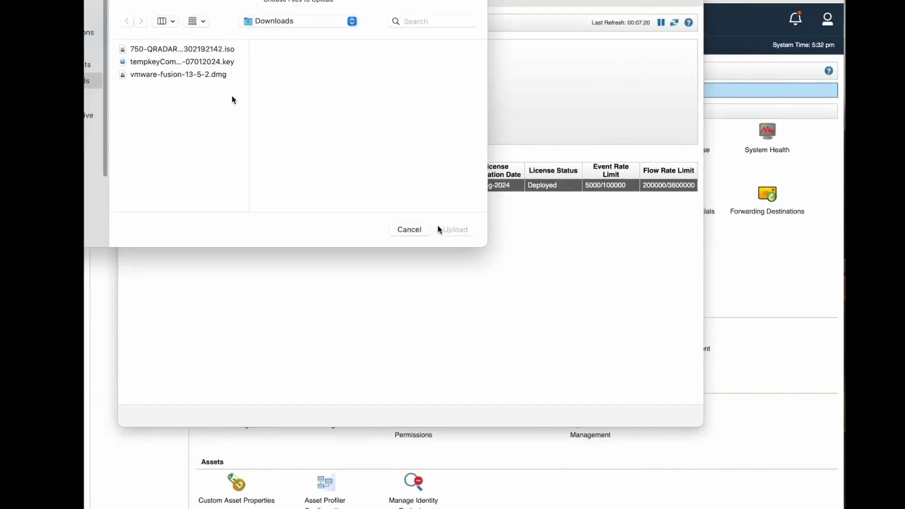
{"action": "left_click", "coordinate": [194, 63]}
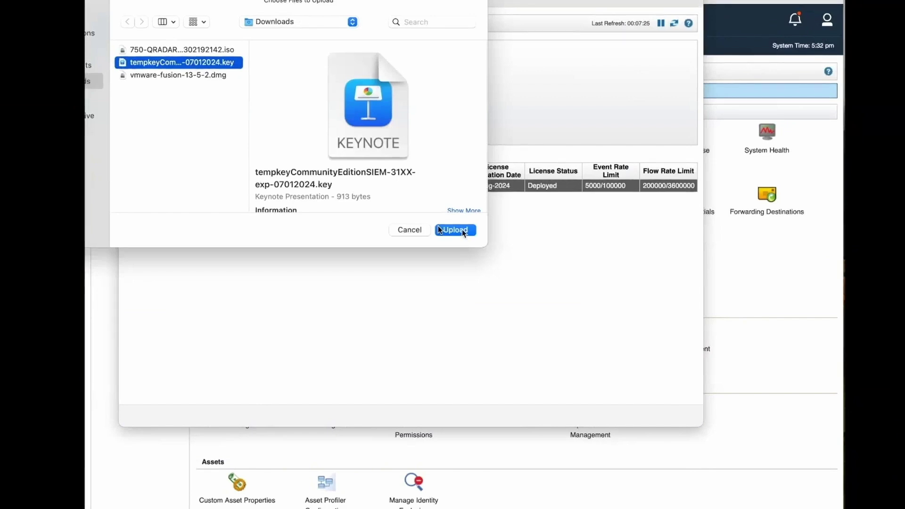
{"action": "left_click", "coordinate": [438, 229]}
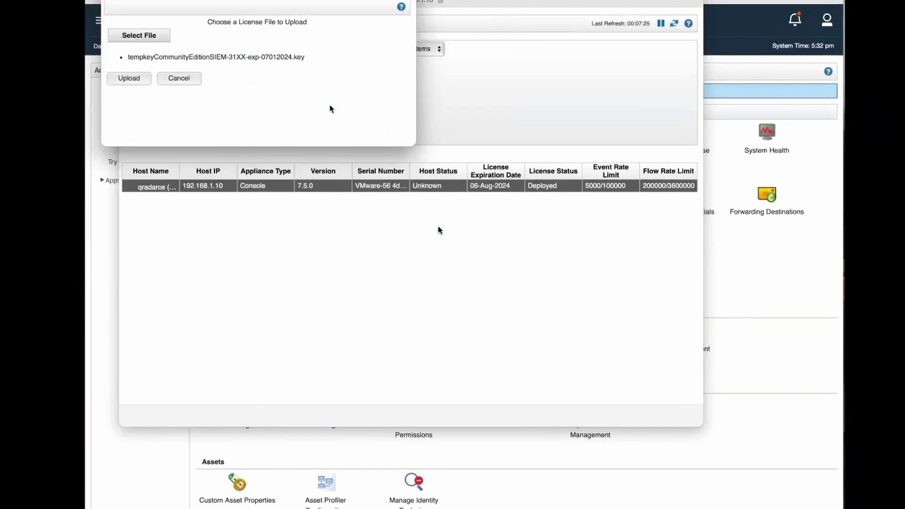
{"action": "left_click", "coordinate": [129, 79]}
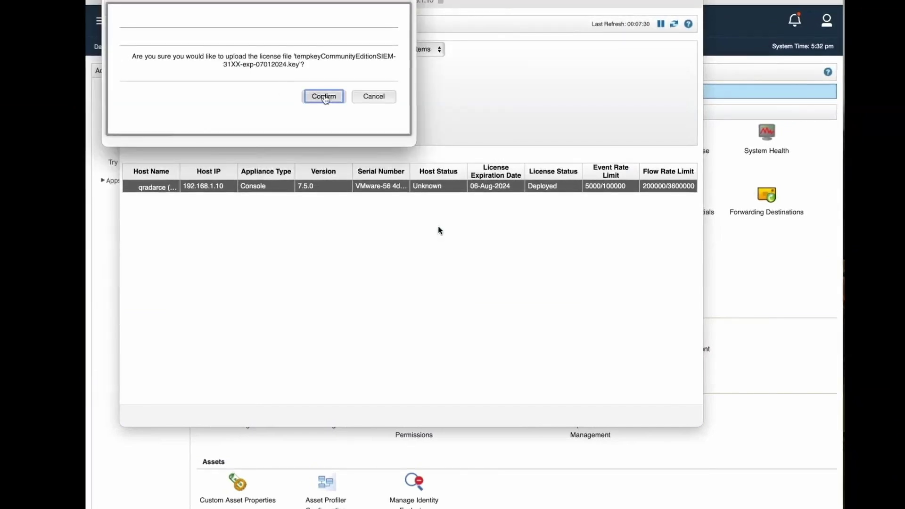
{"action": "left_click", "coordinate": [324, 97]}
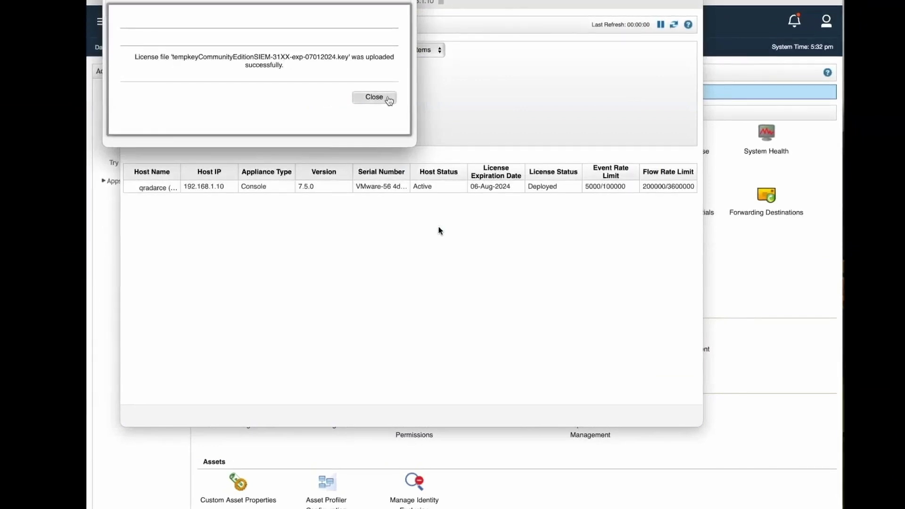
{"action": "left_click", "coordinate": [387, 99]}
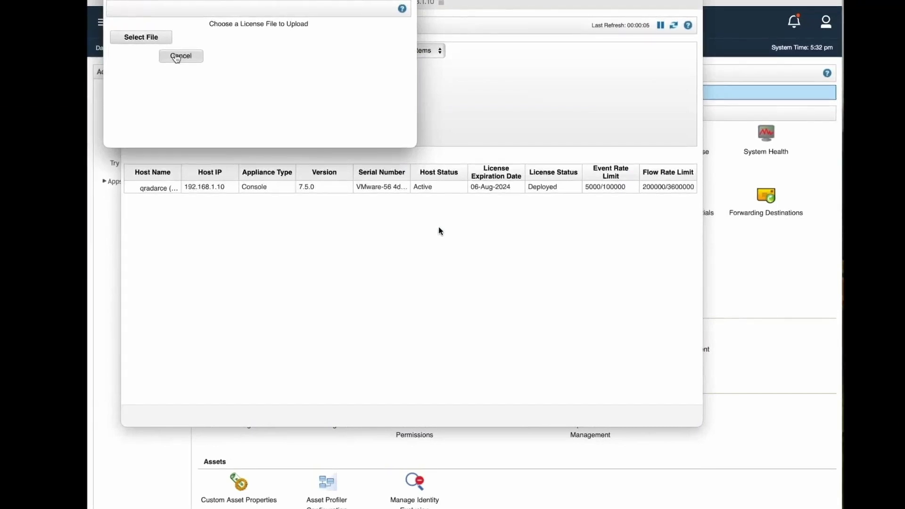
{"action": "left_click", "coordinate": [180, 56]}
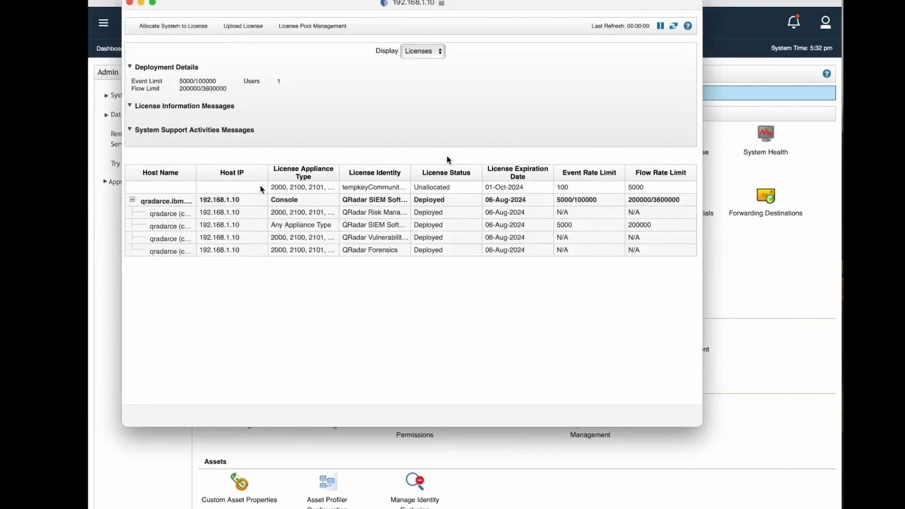
Allocate the unallocated tempkey license to console host 192.168.1.10 and dismiss the confirmation.
{"action": "left_click", "coordinate": [325, 187]}
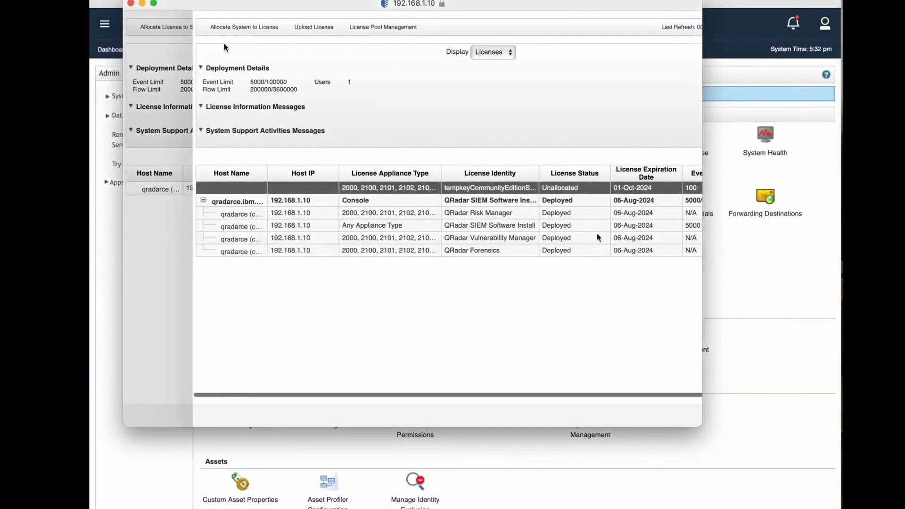
{"action": "scroll", "coordinate": [598, 237], "scroll_direction": "right", "scroll_amount": 5}
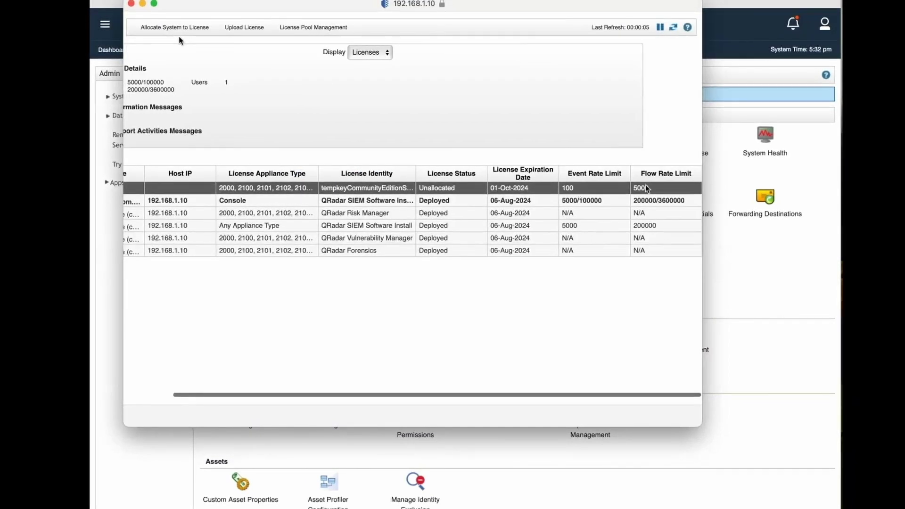
{"action": "scroll", "coordinate": [514, 237], "scroll_direction": "left", "scroll_amount": 3}
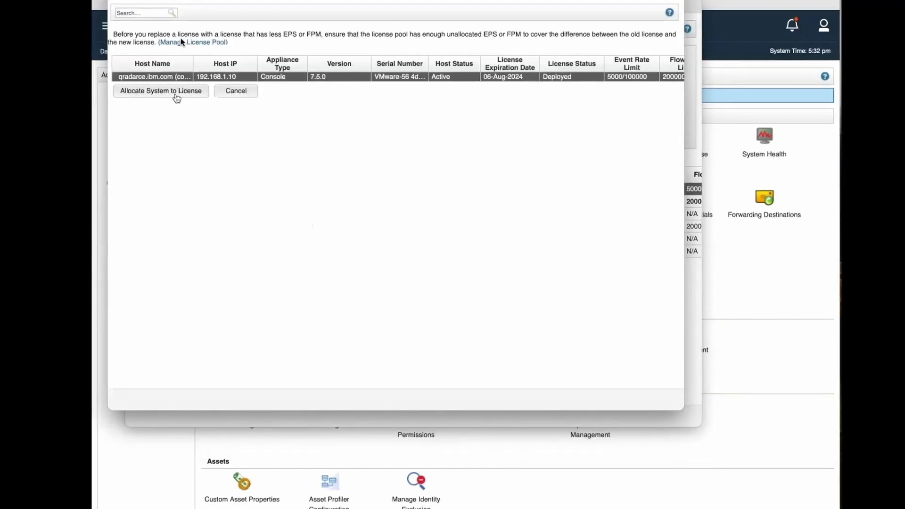
{"action": "left_click", "coordinate": [177, 98]}
{"action": "left_click", "coordinate": [584, 227]}
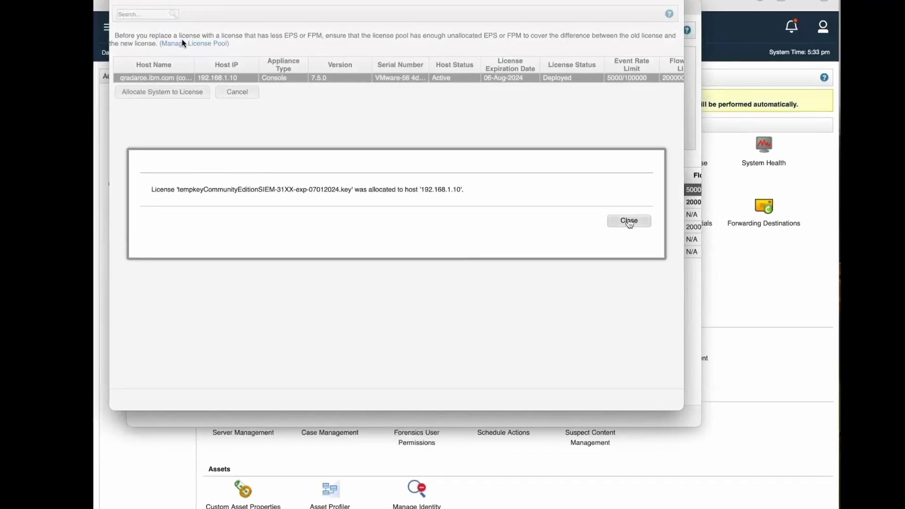
{"action": "left_click", "coordinate": [629, 221]}
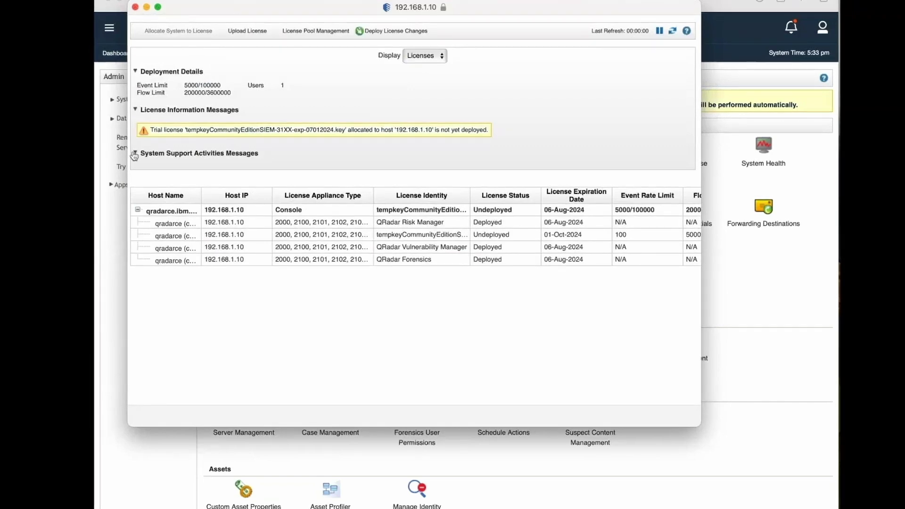
{"action": "left_click", "coordinate": [134, 153]}
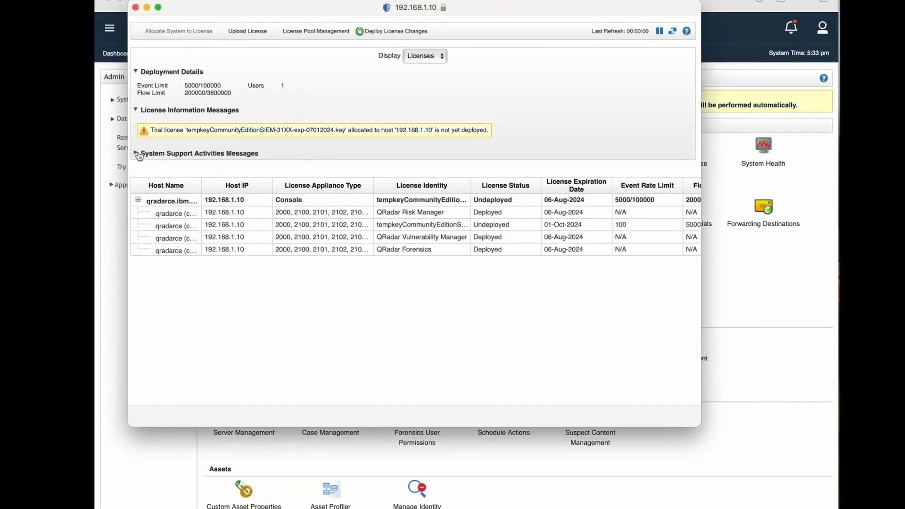
Review the two licenses awaiting deployment and their host details in the undeployed changes.
{"action": "left_click", "coordinate": [755, 301]}
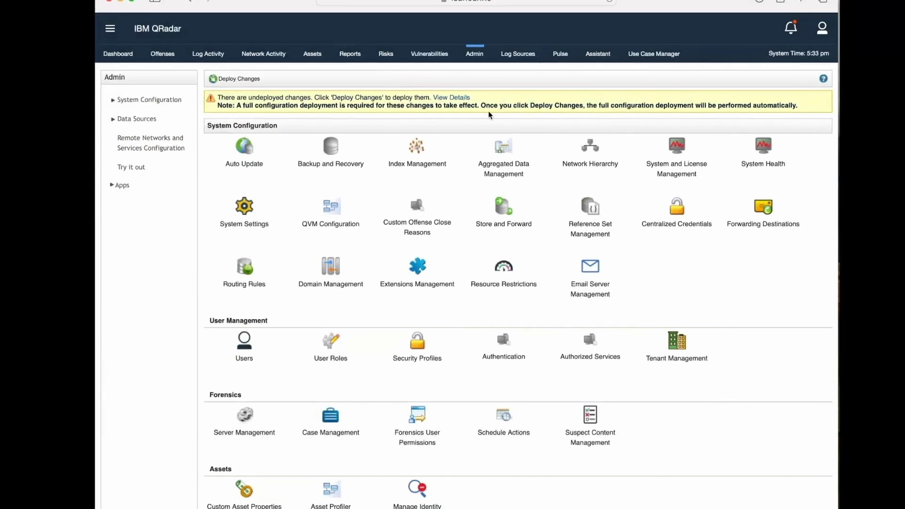
{"action": "left_click", "coordinate": [451, 97]}
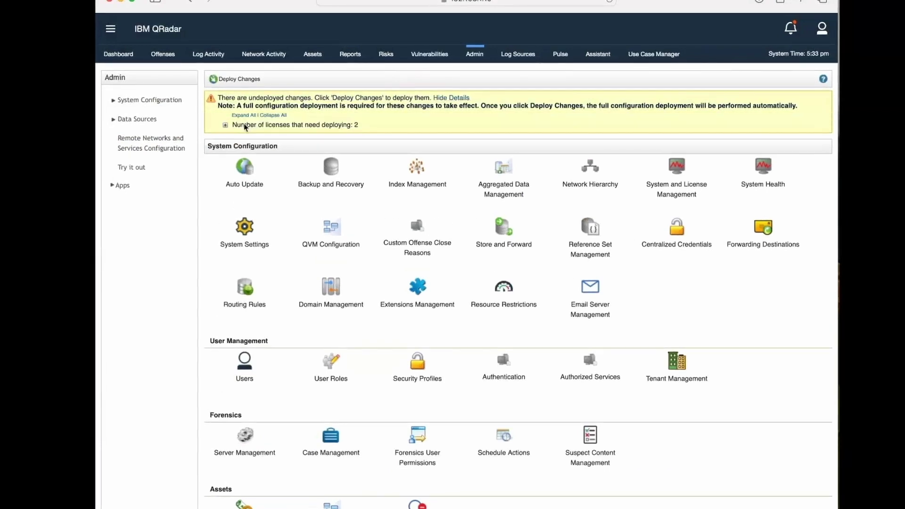
{"action": "left_click", "coordinate": [245, 126]}
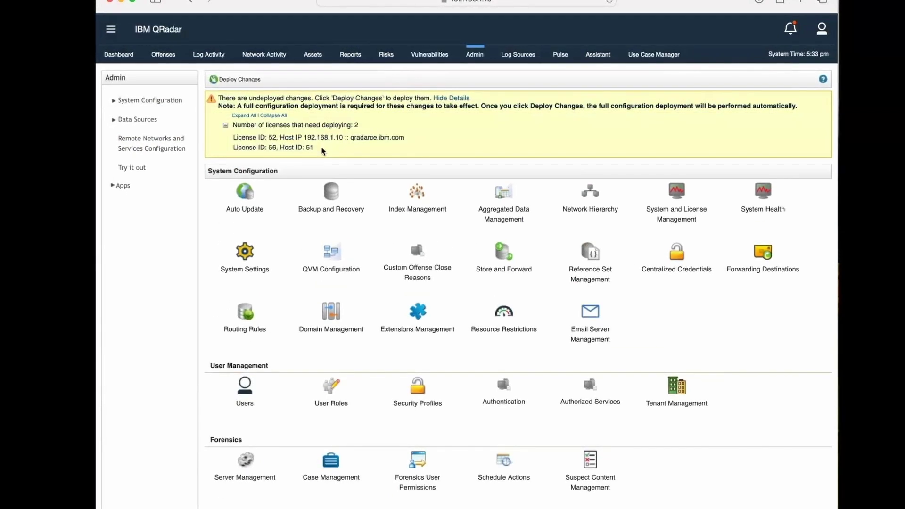
{"action": "left_click_drag", "start_coordinate": [304, 137], "coordinate": [393, 137]}
{"action": "left_click_drag", "start_coordinate": [274, 148], "coordinate": [314, 148]}
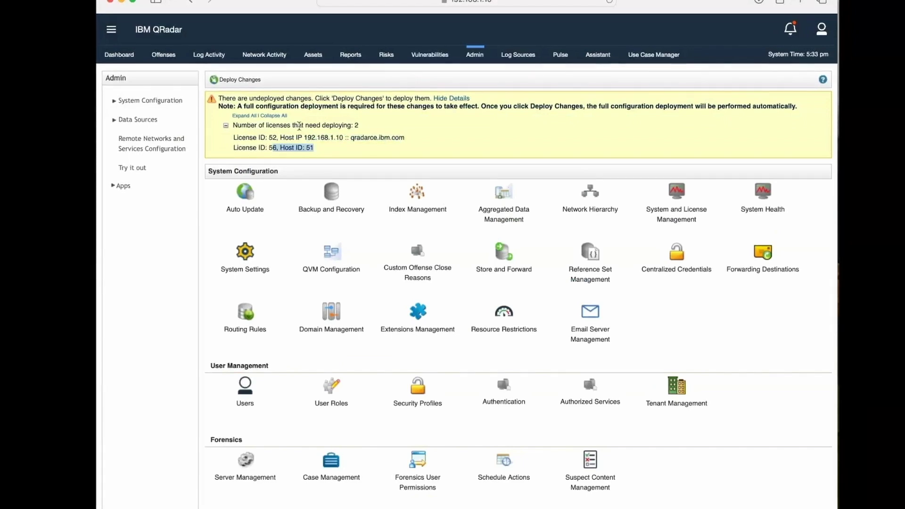
Run a full configuration deployment of the pending license changes, then reopen System and License Management.
{"action": "left_click", "coordinate": [235, 79]}
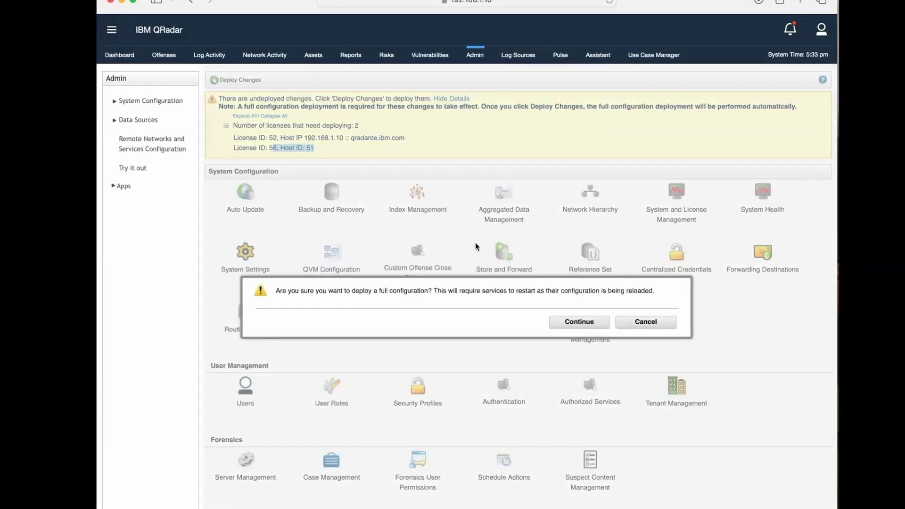
{"action": "left_click", "coordinate": [564, 325]}
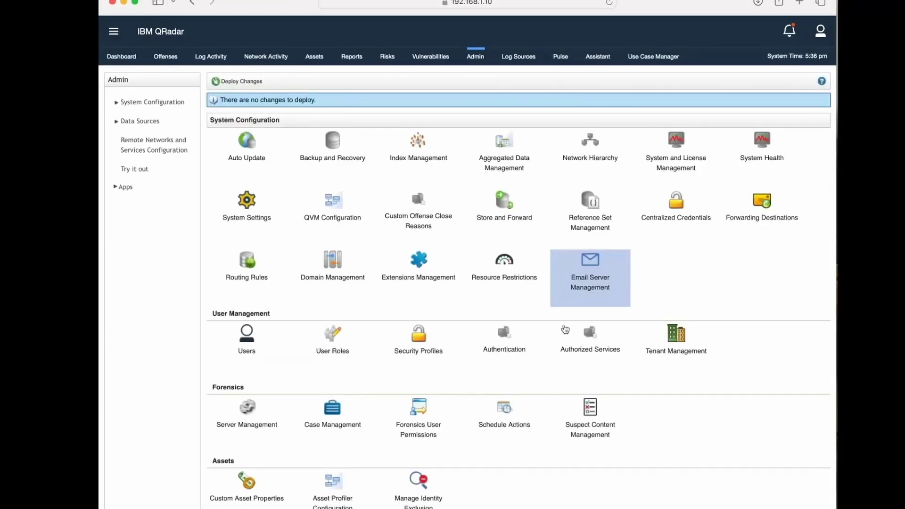
{"action": "left_click", "coordinate": [671, 162]}
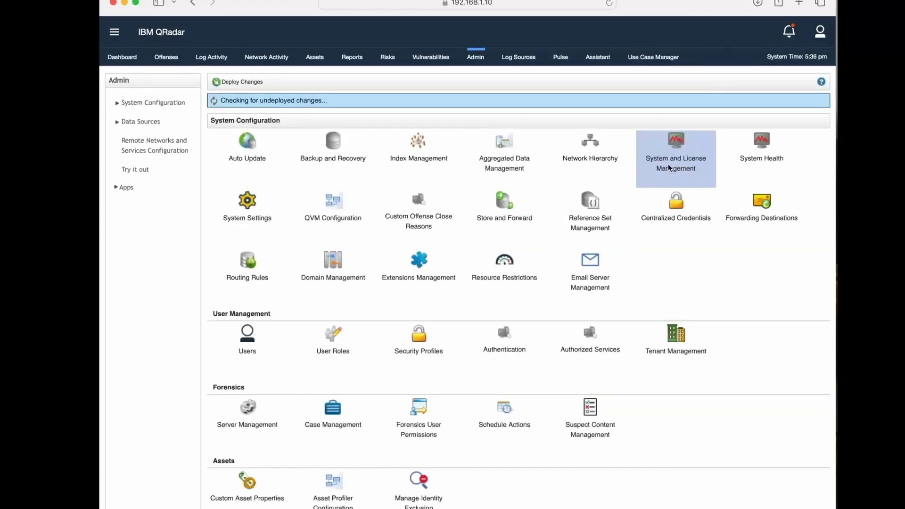
List licenses, inspect the temporary Community Edition license with all columns shown, then go to Log Activity.
{"action": "left_click", "coordinate": [300, 184]}
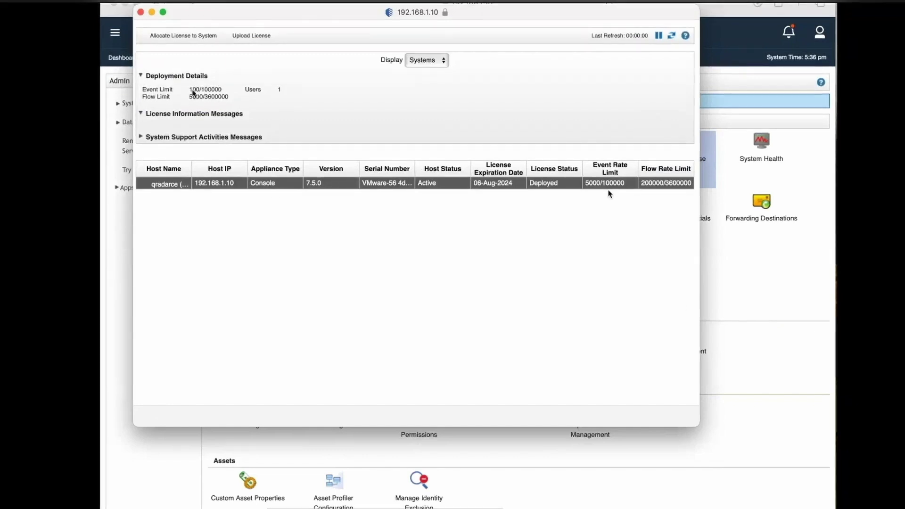
{"action": "left_click", "coordinate": [427, 62]}
{"action": "left_click", "coordinate": [424, 74]}
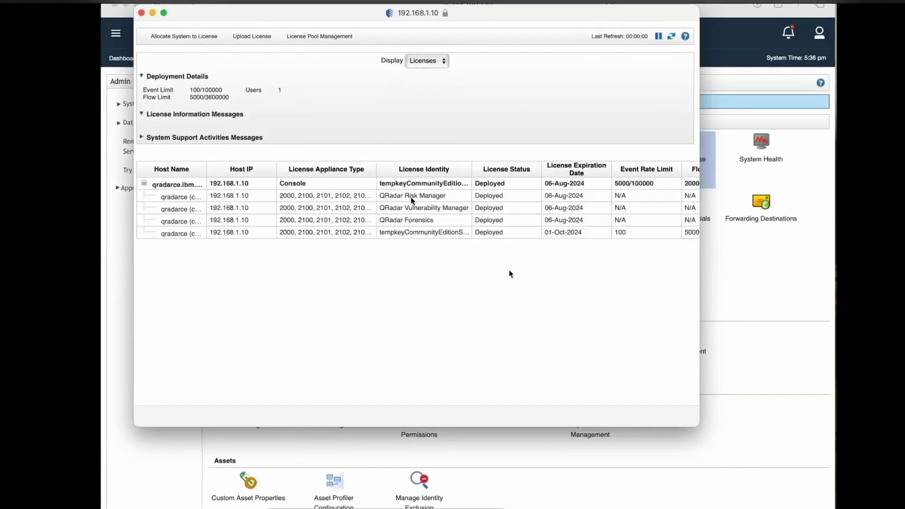
{"action": "left_click", "coordinate": [612, 232]}
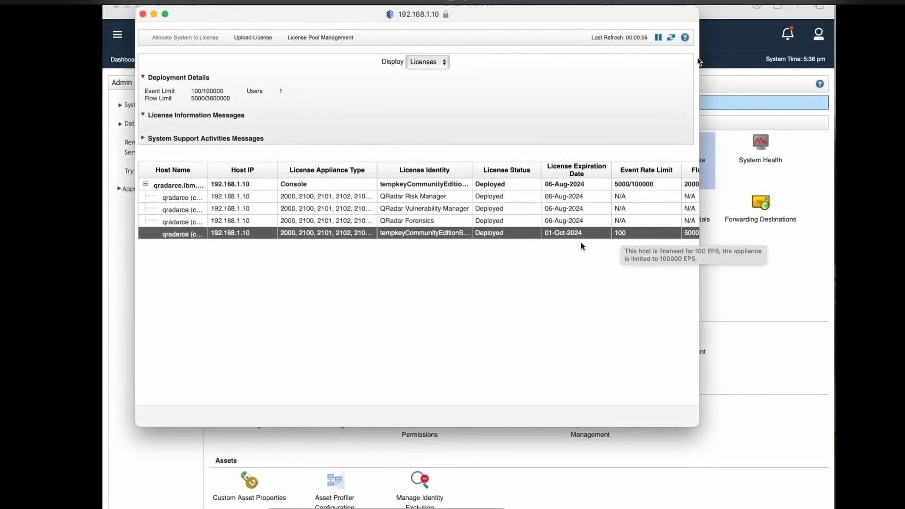
{"action": "left_click_drag", "start_coordinate": [699, 62], "coordinate": [796, 61]}
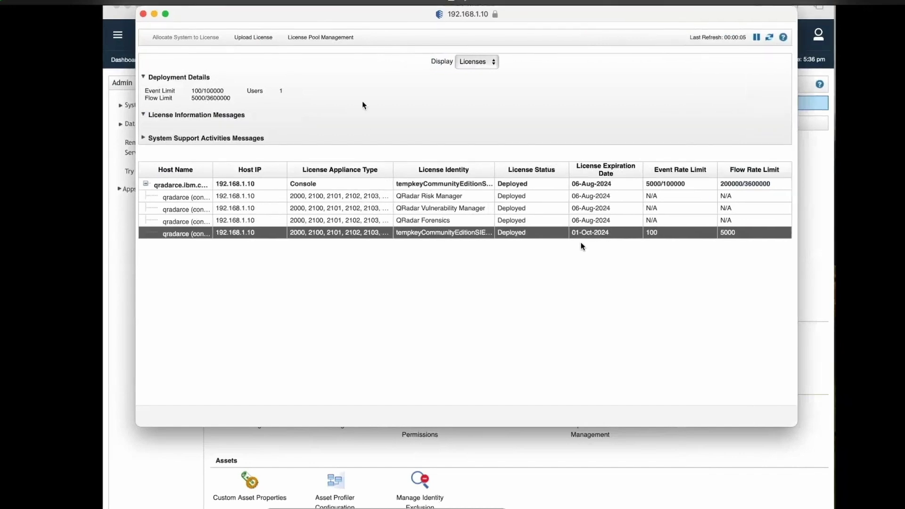
{"action": "left_click", "coordinate": [144, 14]}
{"action": "left_click", "coordinate": [218, 63]}
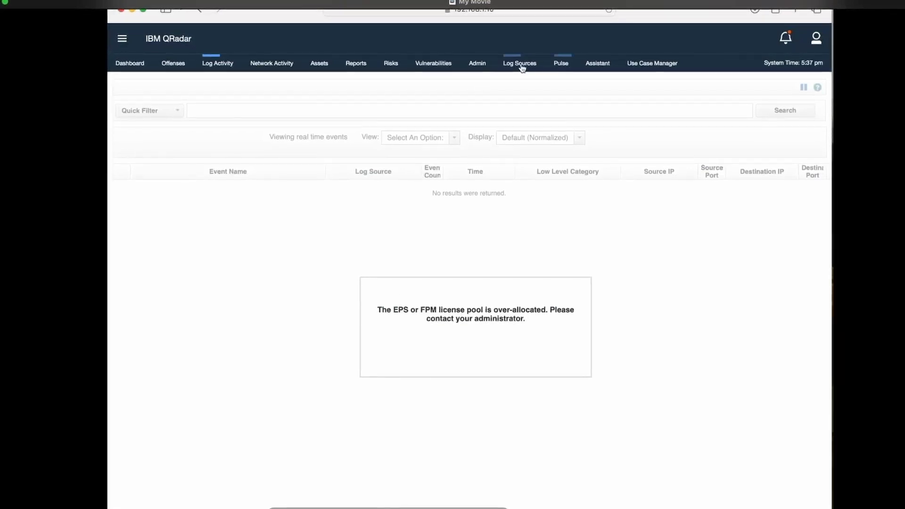
Leave the EPS/FPM over-allocation warning in Log Activity and return to Admin.
{"action": "left_click", "coordinate": [477, 63]}
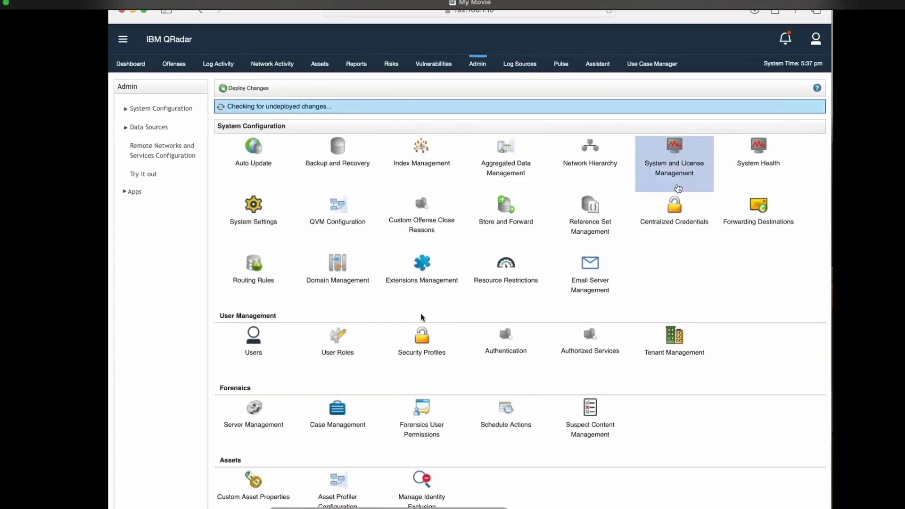
Open System and License Management with licenses displayed, then License Pool Management.
{"action": "left_click", "coordinate": [677, 169]}
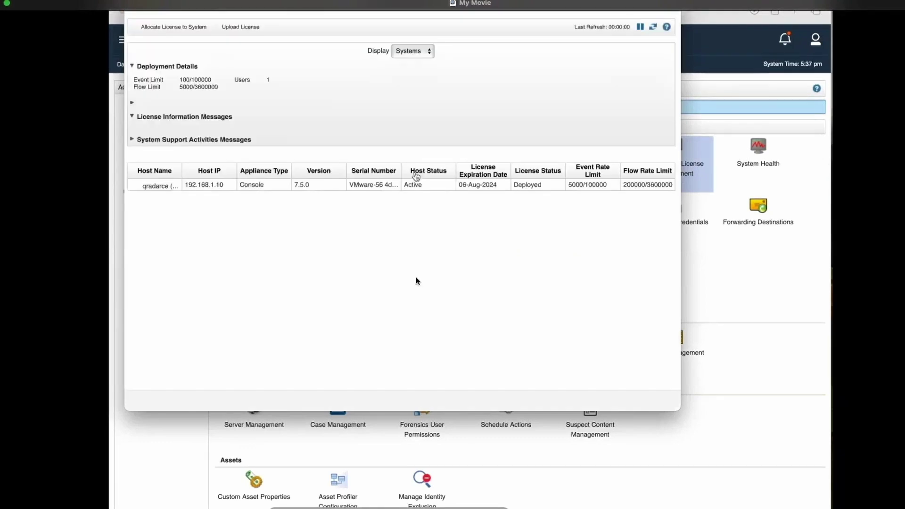
{"action": "left_click", "coordinate": [359, 174]}
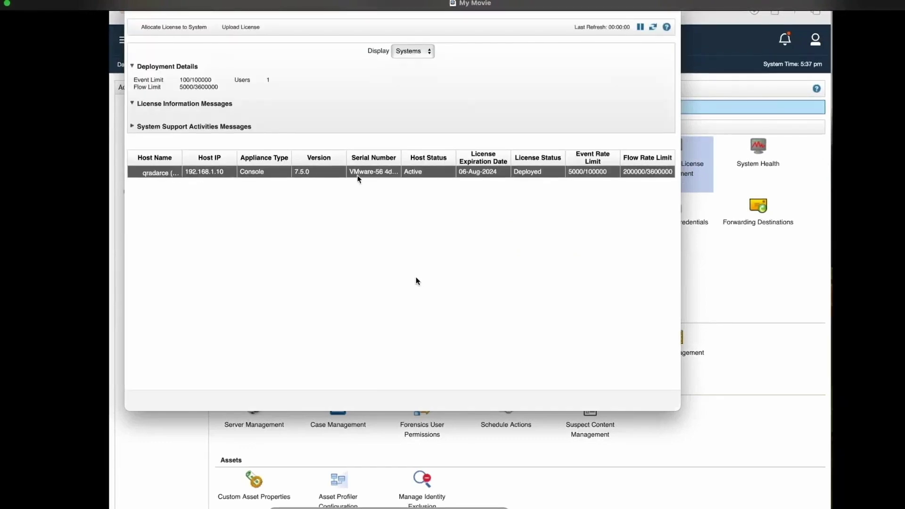
{"action": "left_click", "coordinate": [425, 52]}
{"action": "left_click", "coordinate": [409, 63]}
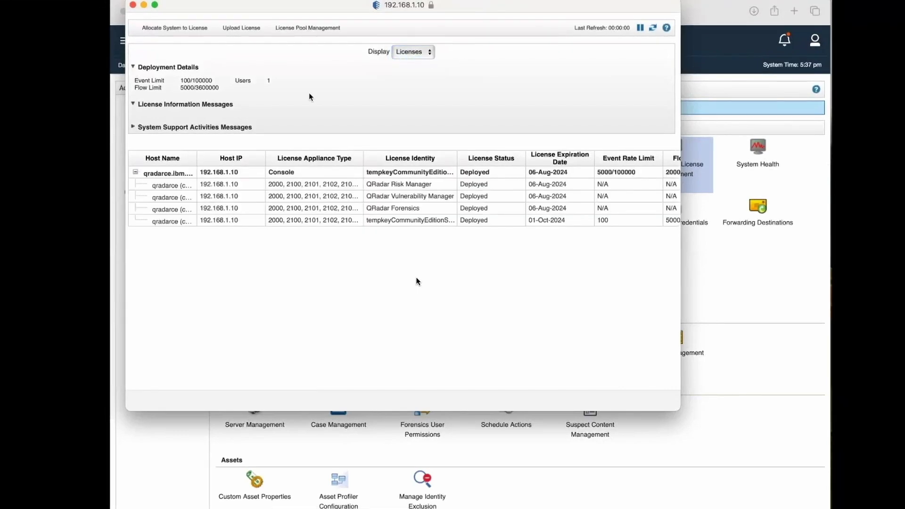
{"action": "left_click", "coordinate": [304, 32]}
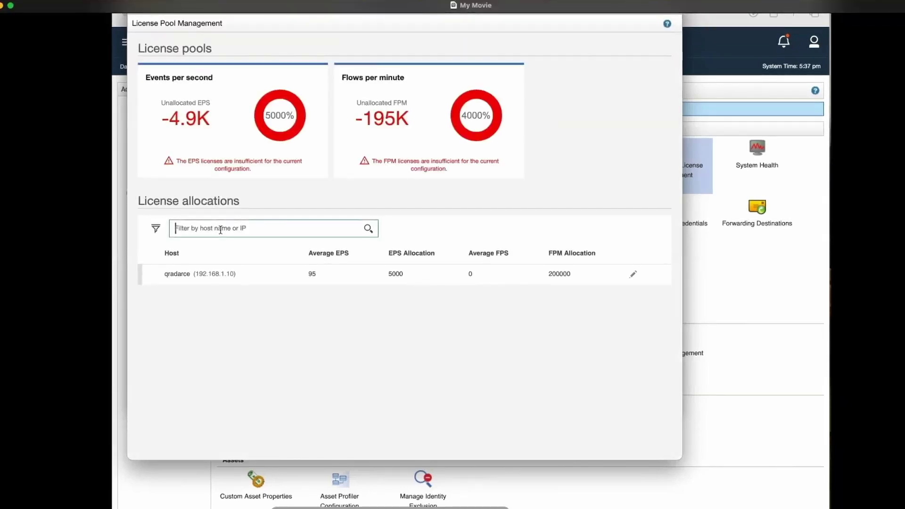
Allocate the qradarce host 100 EPS and 5000 FPM and save the pool change.
{"action": "left_click", "coordinate": [217, 283]}
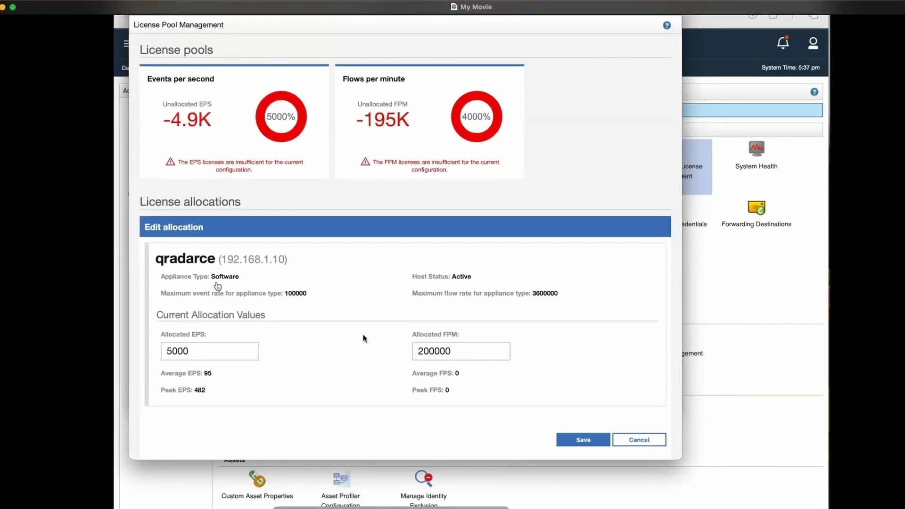
{"action": "key", "text": "Tab"}
{"action": "type", "text": "100"}
{"action": "key", "text": "Tab"}
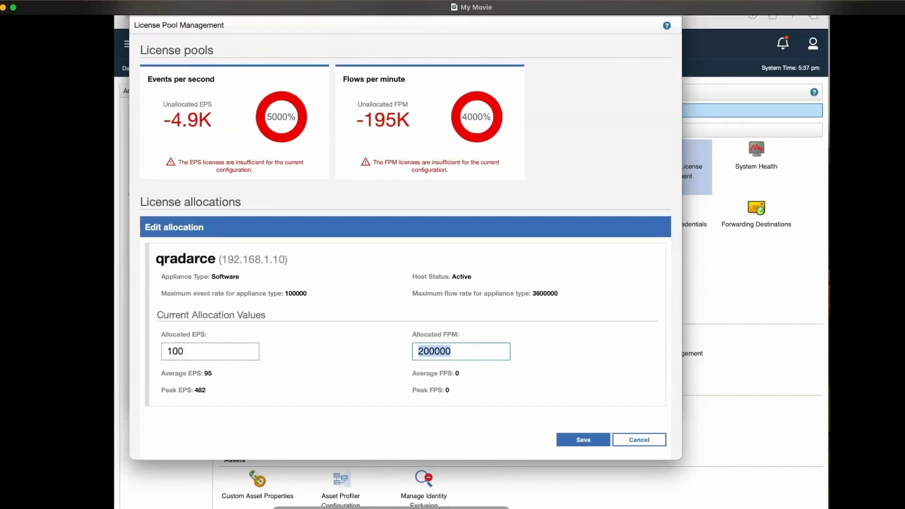
{"action": "type", "text": "500"}
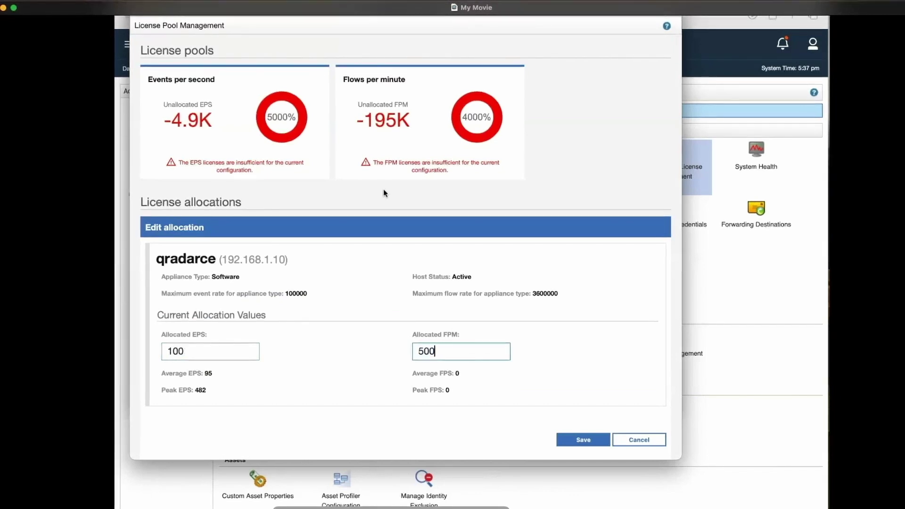
{"action": "type", "text": "0"}
{"action": "left_click", "coordinate": [583, 440]}
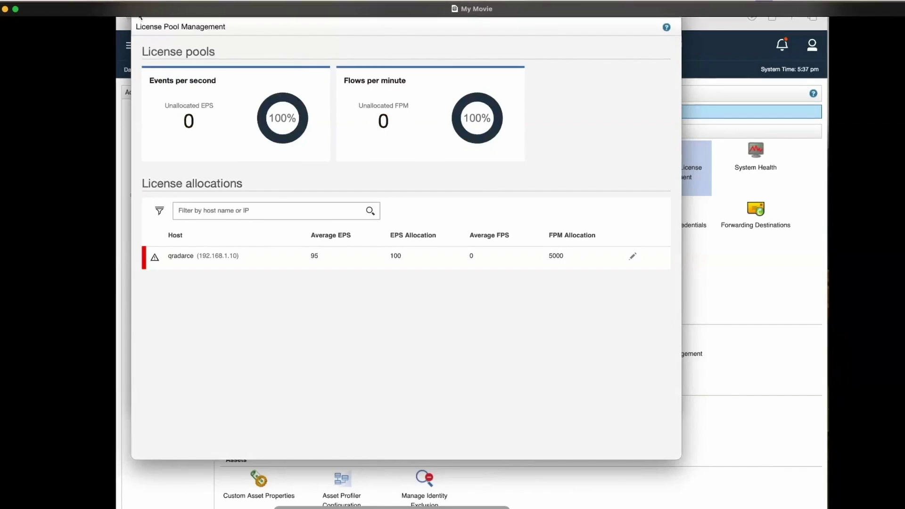
{"action": "key", "text": "Escape"}
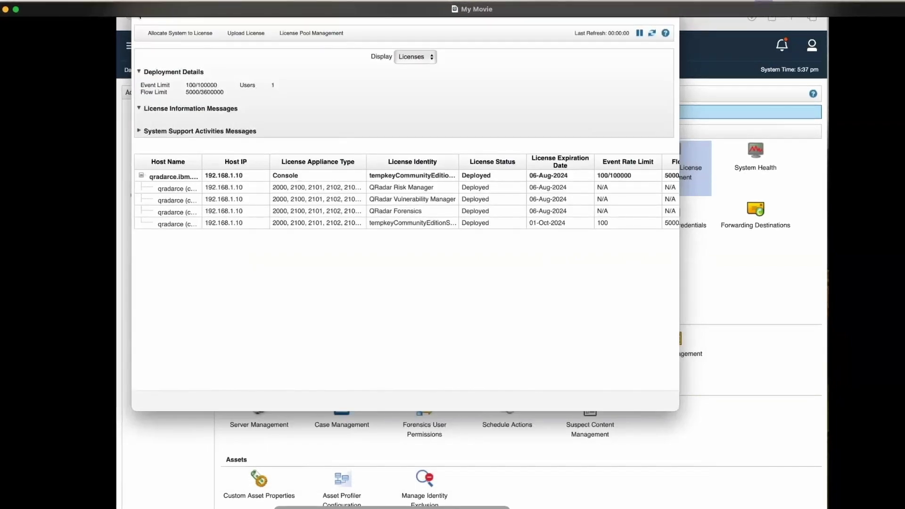
Close License Management, check incoming events in Log Activity, then go to Log Source Management.
{"action": "key", "text": "Escape"}
{"action": "left_click", "coordinate": [229, 74]}
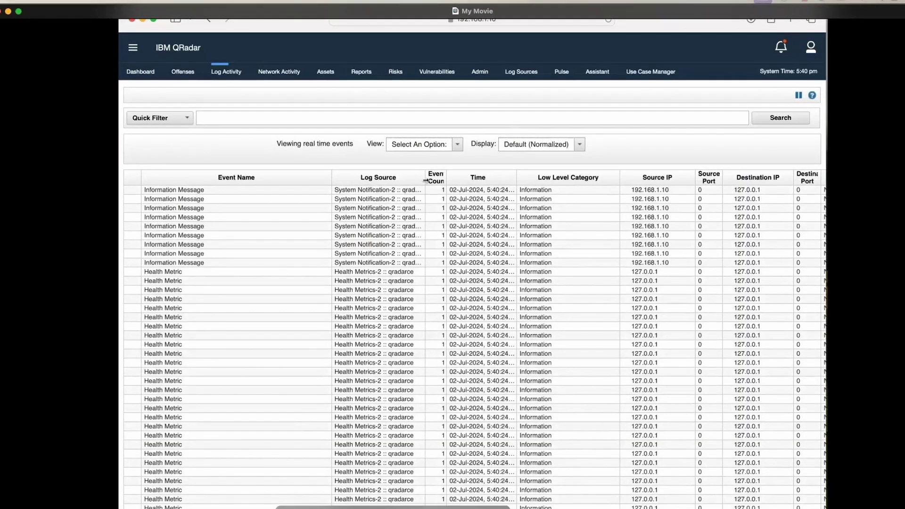
{"action": "left_click", "coordinate": [524, 72]}
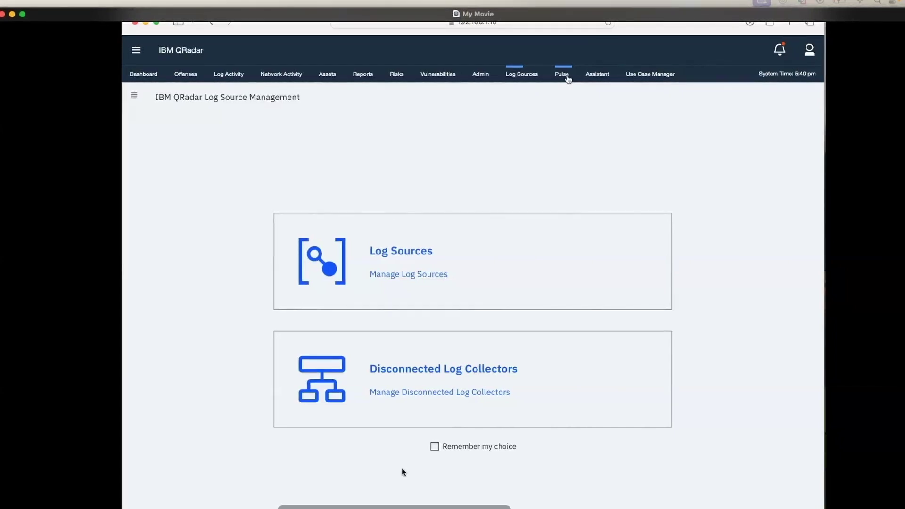
Open Pulse, then the Use Case Manager app, dismissing its not-configured notice.
{"action": "left_click", "coordinate": [568, 77]}
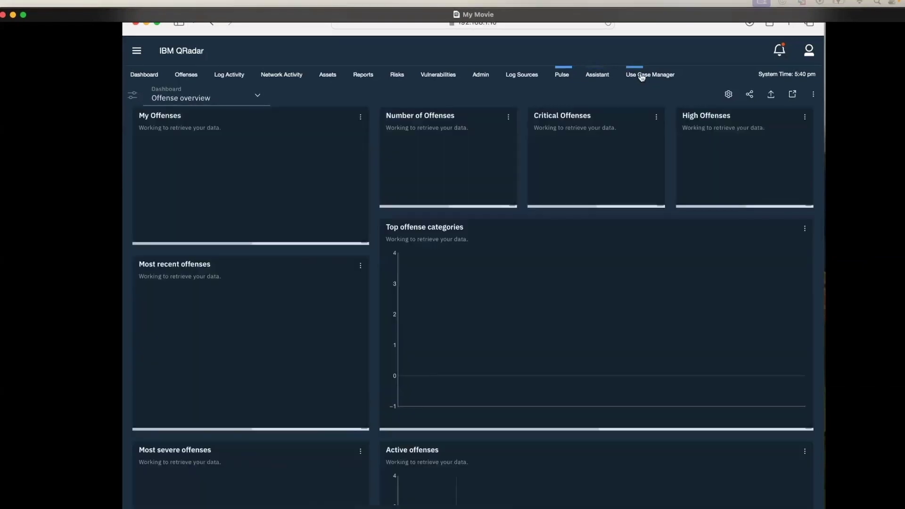
{"action": "left_click", "coordinate": [642, 76]}
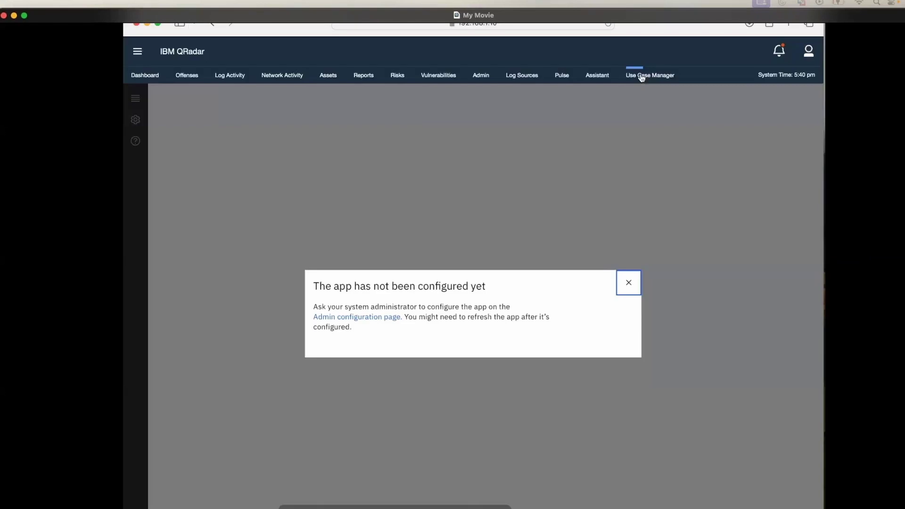
{"action": "left_click", "coordinate": [633, 292]}
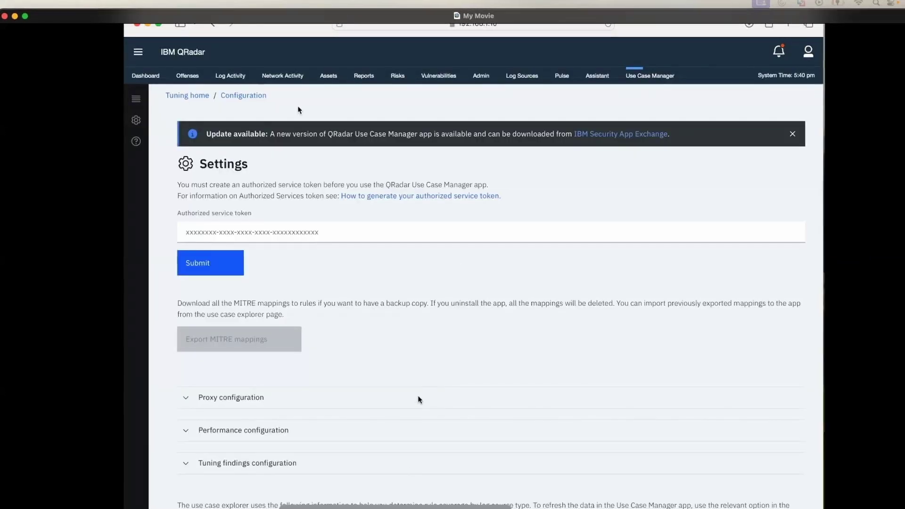